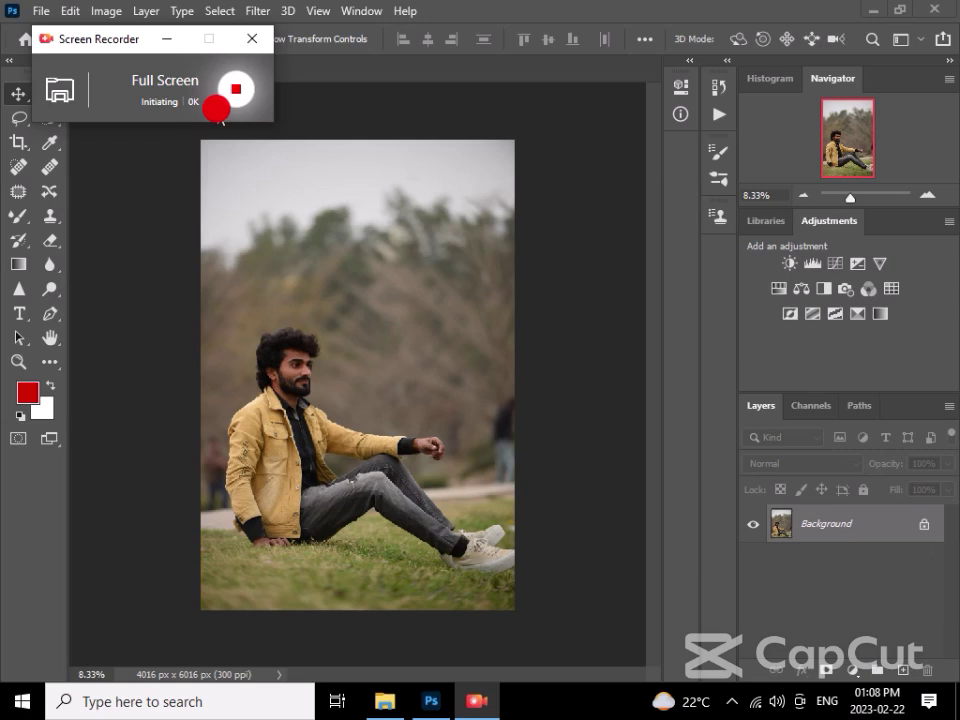
Step: Duplicate the Background layer once so a single Layer 1 sits above it
left_click(172, 39)
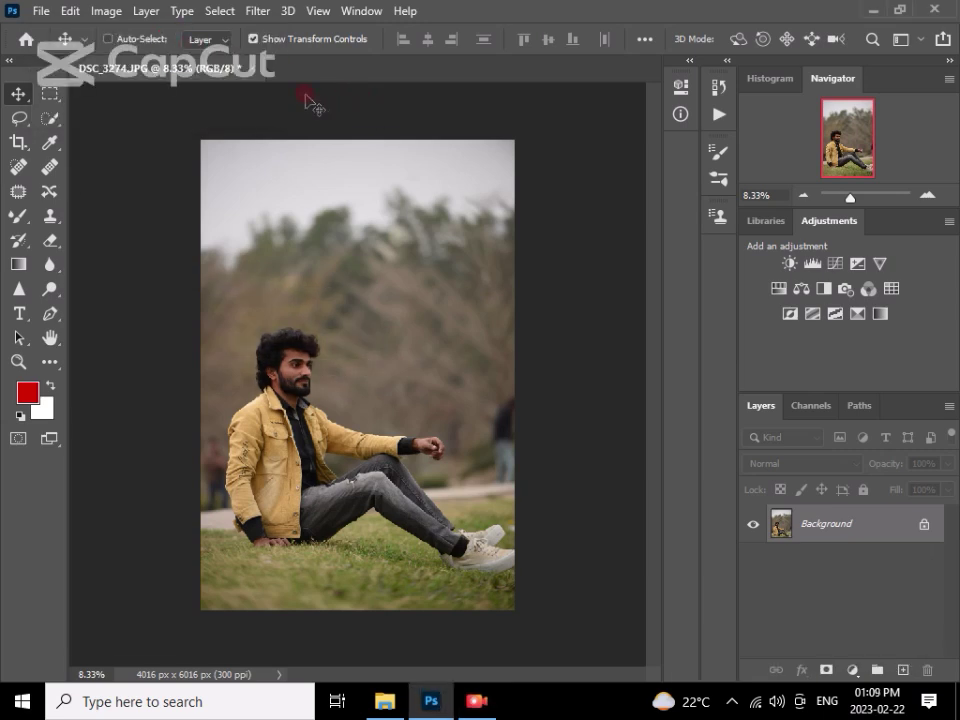
key("ctrl+plus")
key("ctrl+plus")
scroll(355, 355, "down", 2)
scroll(350, 348, "down", 2)
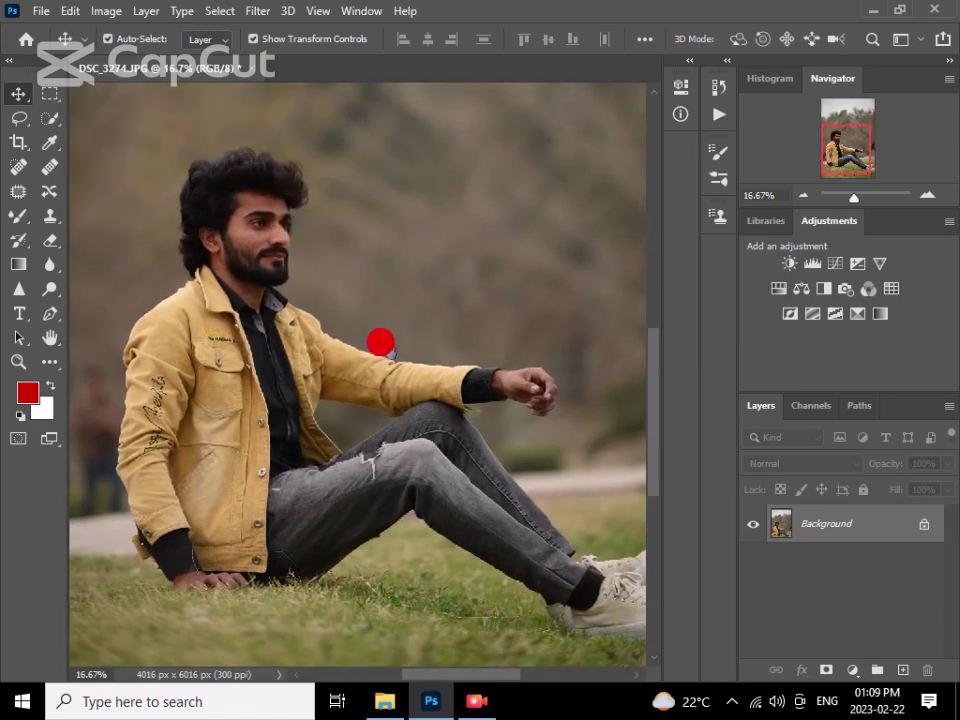
key("ctrl+plus")
key("ctrl+plus")
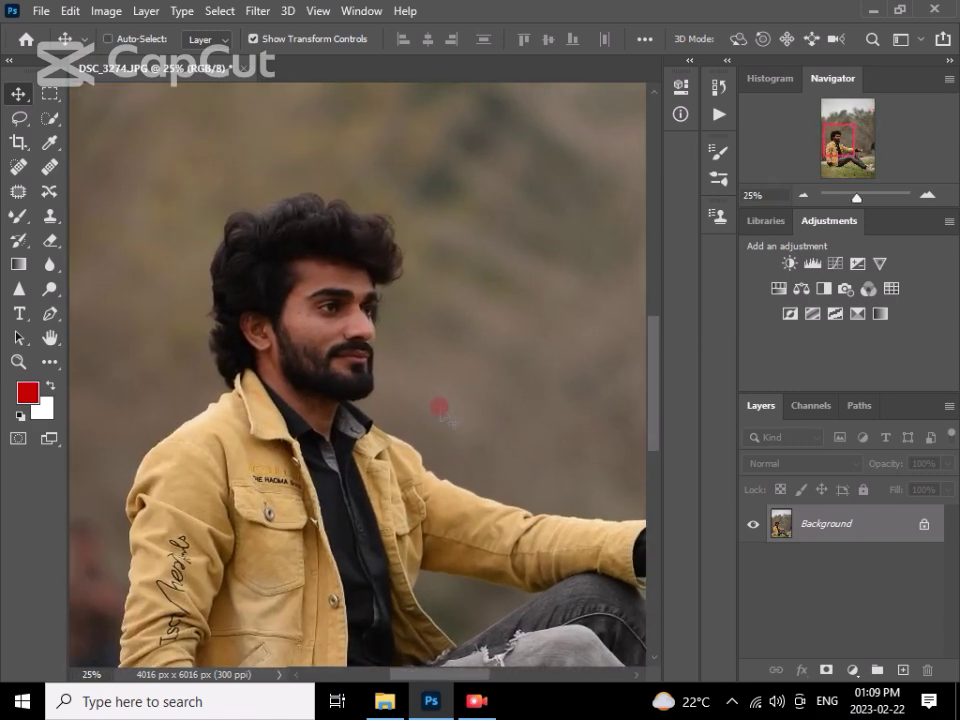
key("ctrl+minus")
key("ctrl+minus")
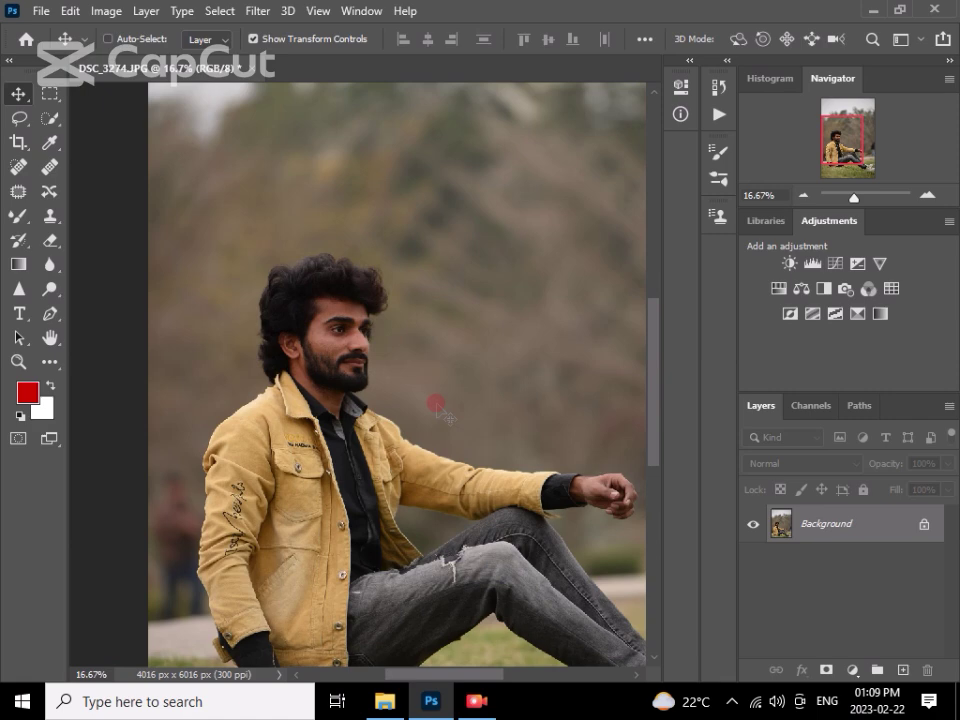
key("ctrl+minus")
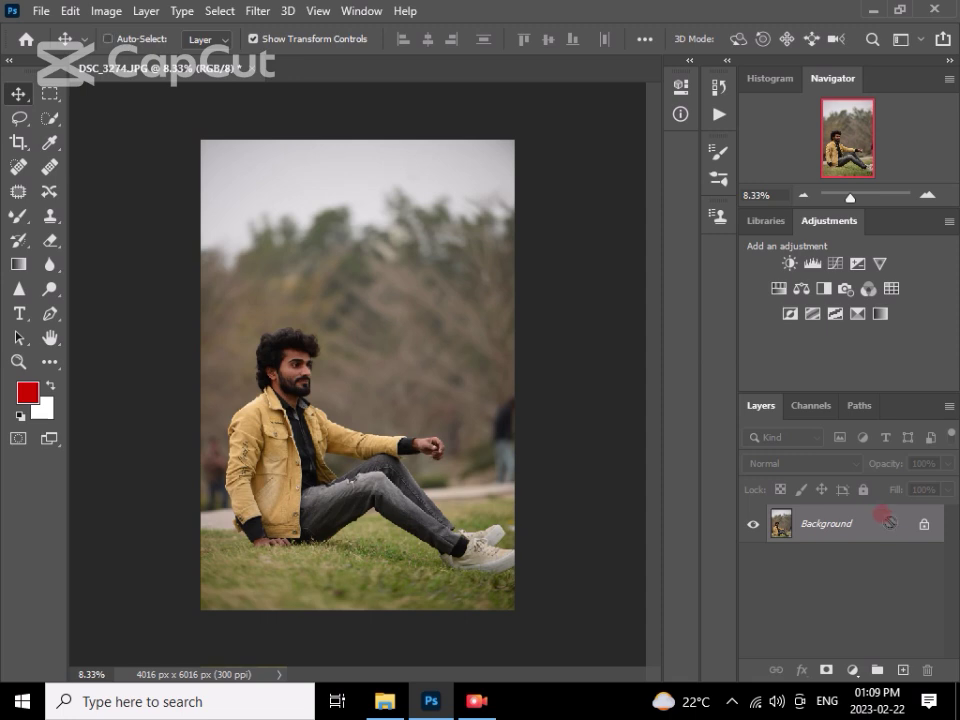
key("ctrl+j")
key("ctrl+j")
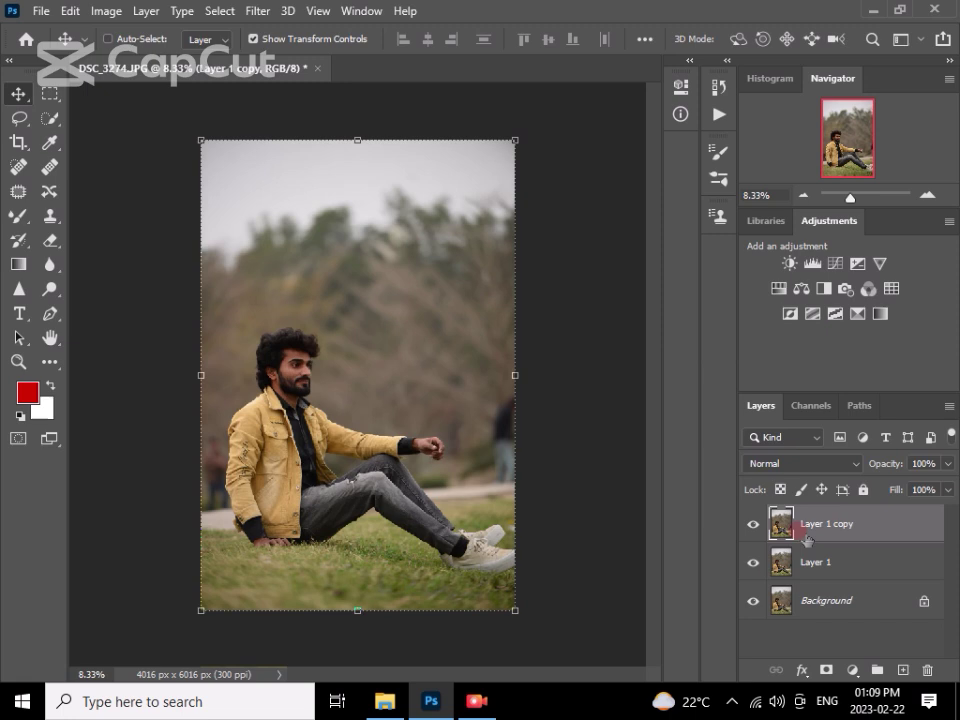
key("ctrl+z")
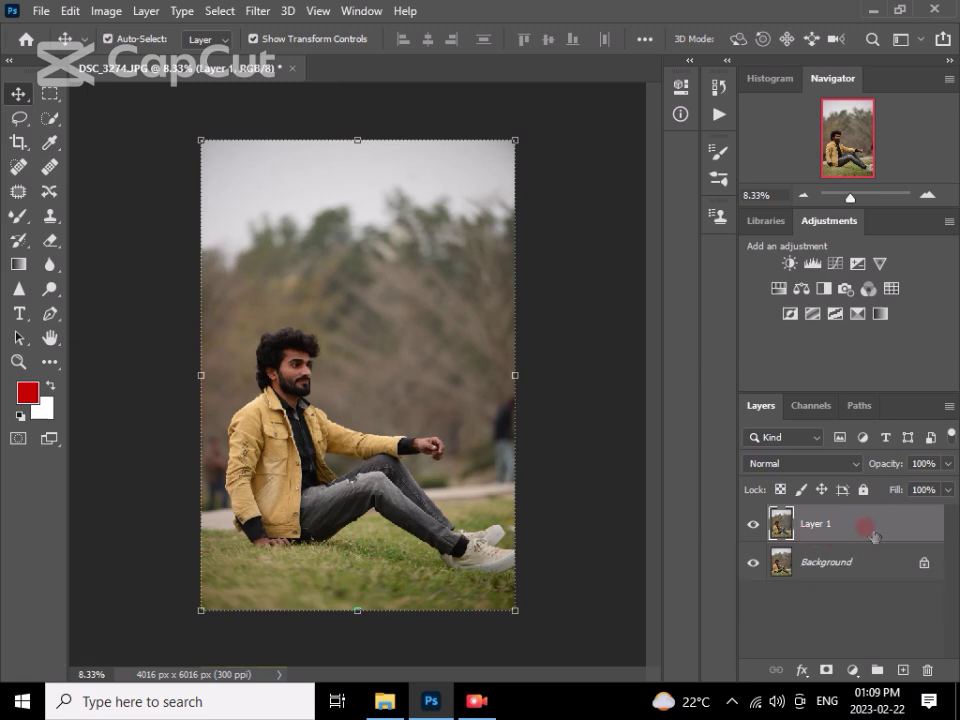
mouse_move(875, 537)
left_mouse_down()
mouse_move(886, 631)
mouse_move(905, 663)
left_mouse_up()
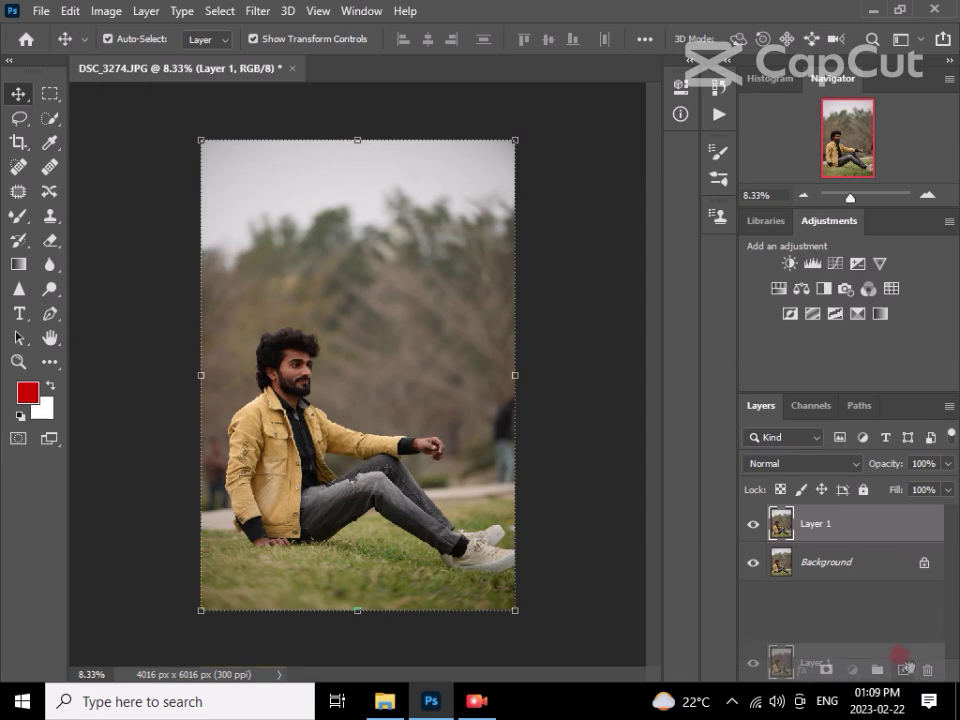
left_click_drag(905, 663, 885, 583)
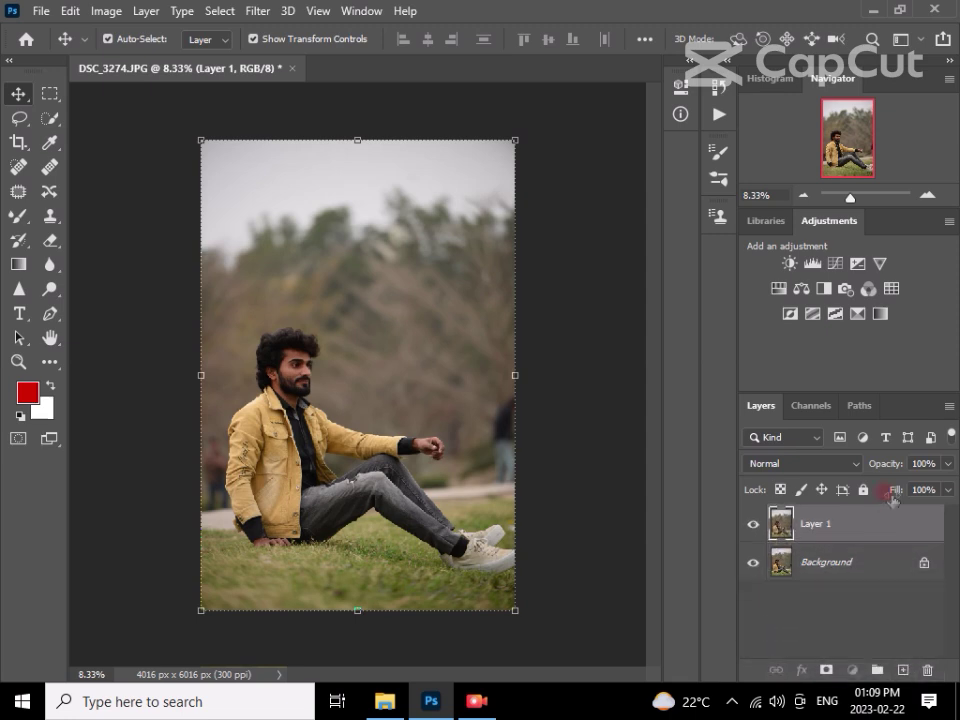
Step: In Camera Raw Basic, set Exposure +0.75, Contrast -45, Highlights +26, Shadows +30, Whites -17, Blacks -23
left_click(257, 11)
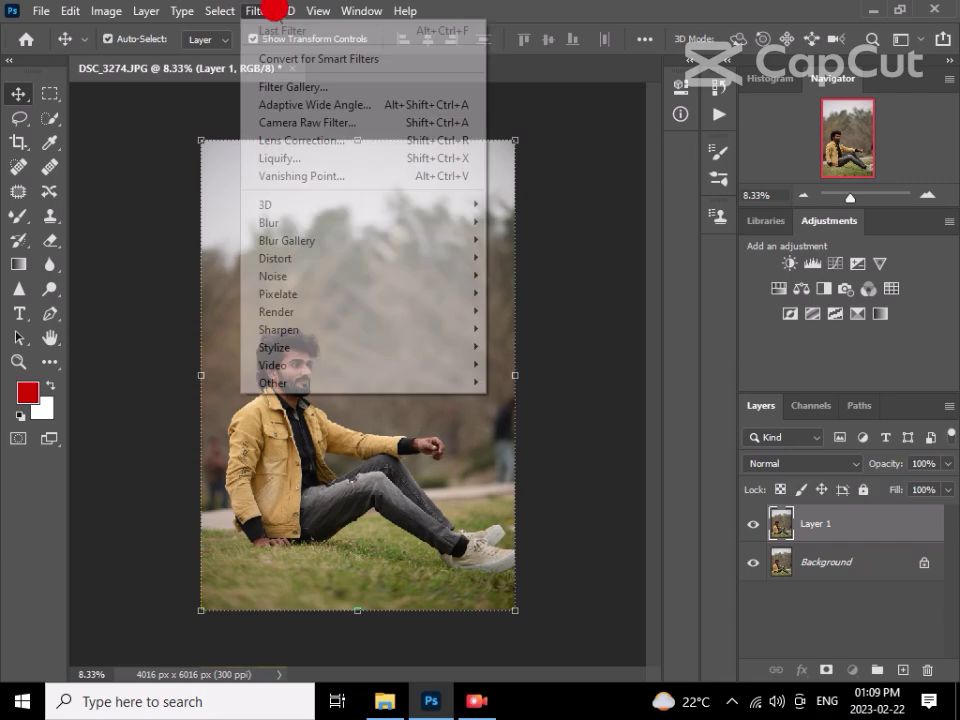
left_click(310, 121)
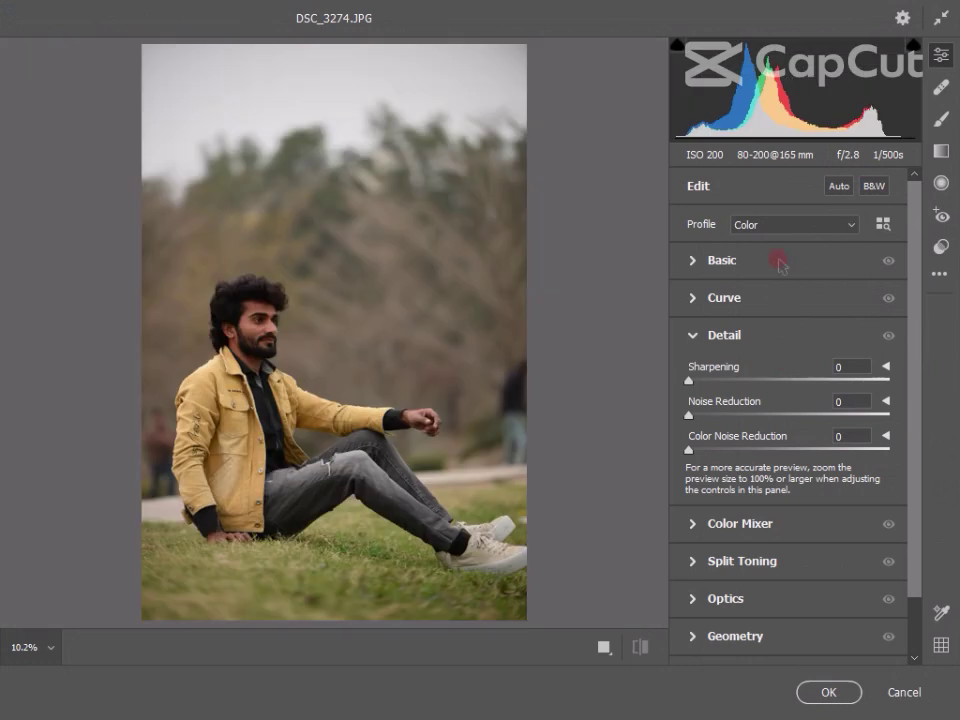
left_click(727, 262)
scroll(789, 306, "up", 1)
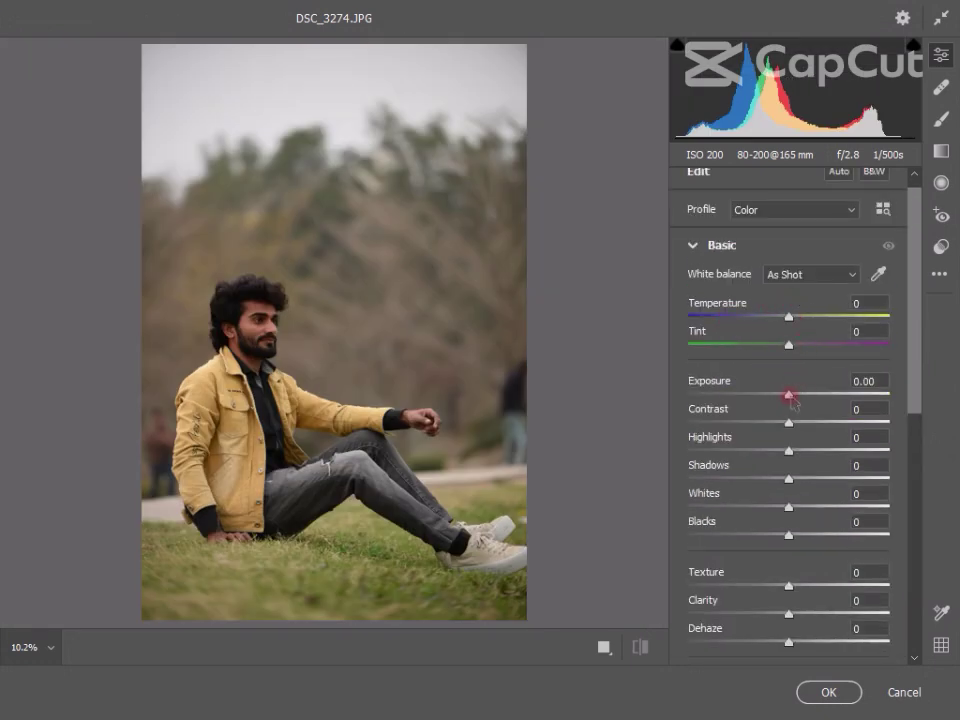
mouse_move(789, 394)
left_mouse_down()
mouse_move(804, 396)
mouse_move(815, 418)
mouse_move(698, 420)
mouse_move(743, 422)
left_mouse_up()
mouse_move(790, 452)
left_mouse_down()
mouse_move(780, 447)
mouse_move(829, 448)
mouse_move(815, 451)
mouse_move(813, 481)
mouse_move(827, 484)
mouse_move(750, 506)
mouse_move(749, 518)
mouse_move(772, 507)
mouse_move(767, 537)
left_mouse_up()
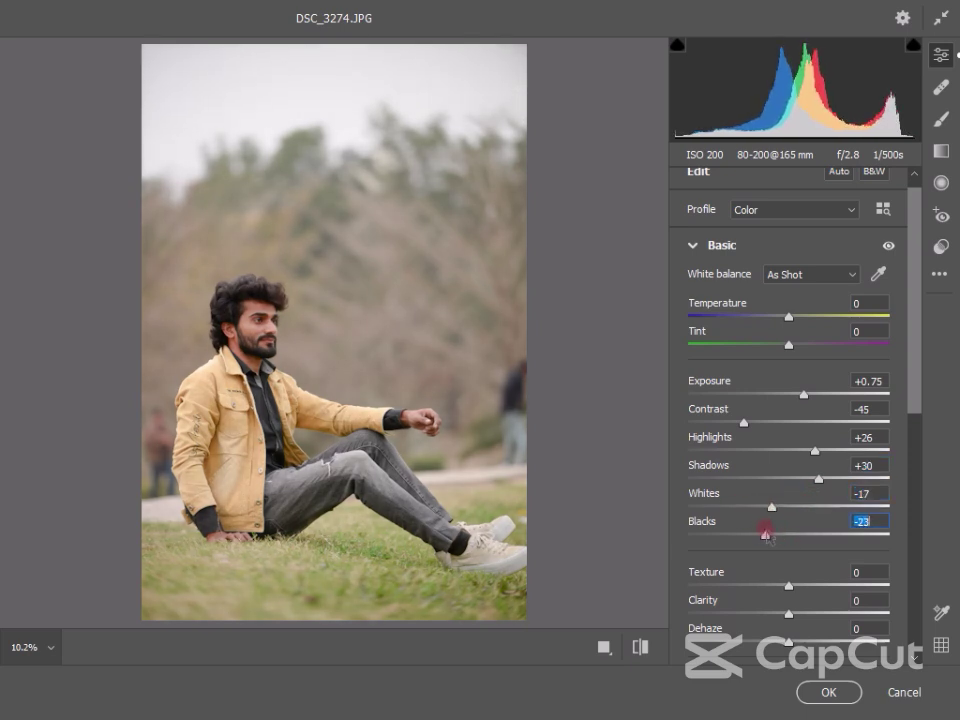
Step: In the Color Mixer Hue tab, set Reds +9, Oranges +9, Yellows +32, Greens +27
left_click(714, 238)
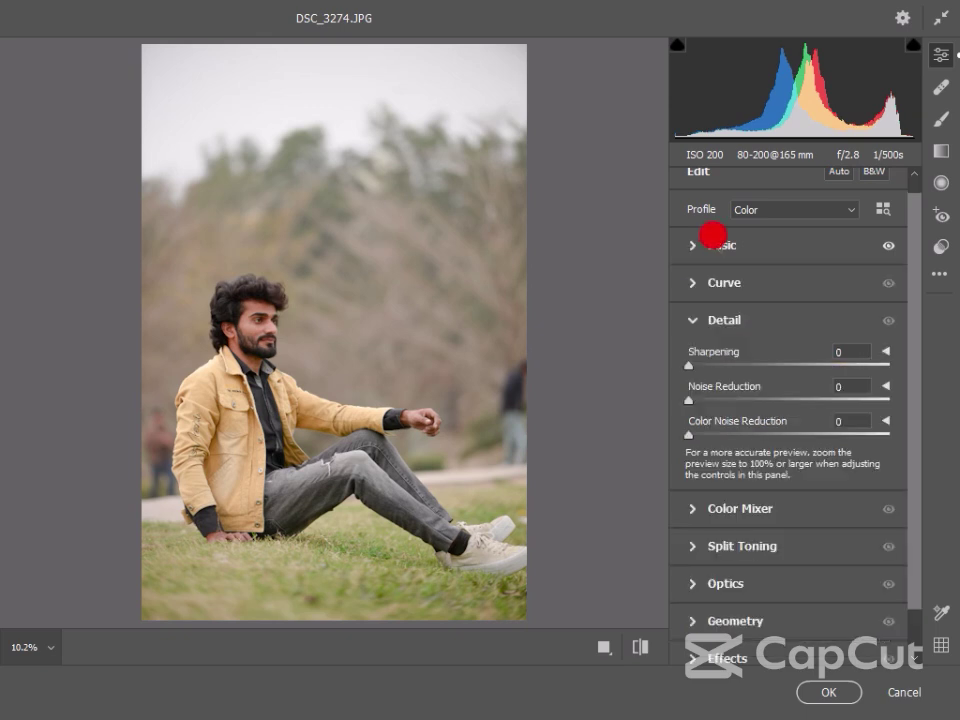
scroll(714, 245, "down", 1)
left_click(716, 264)
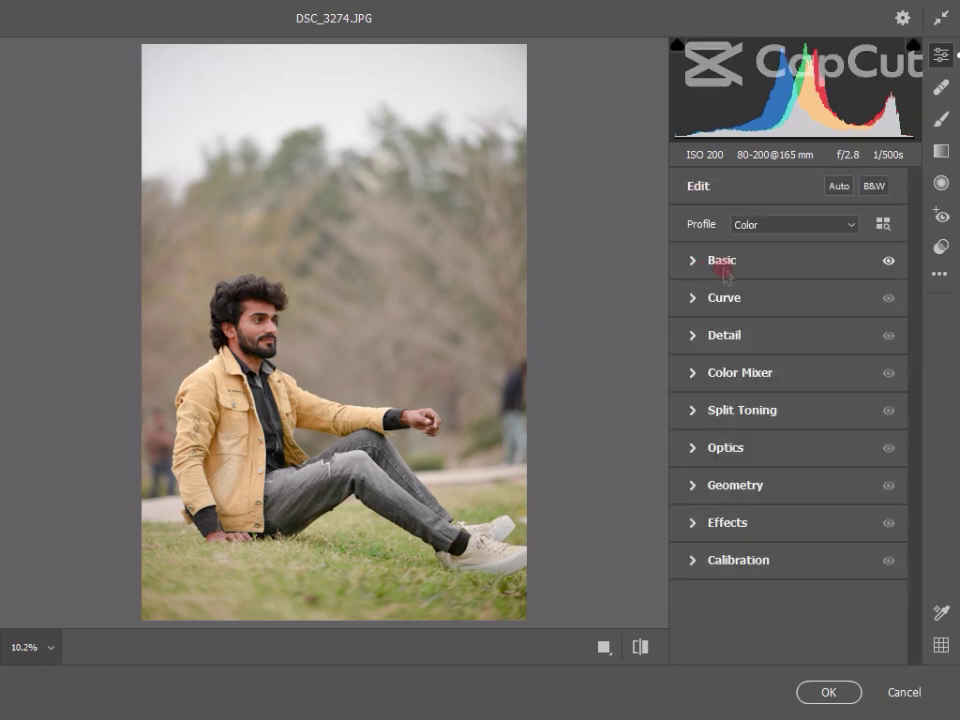
left_click(740, 374)
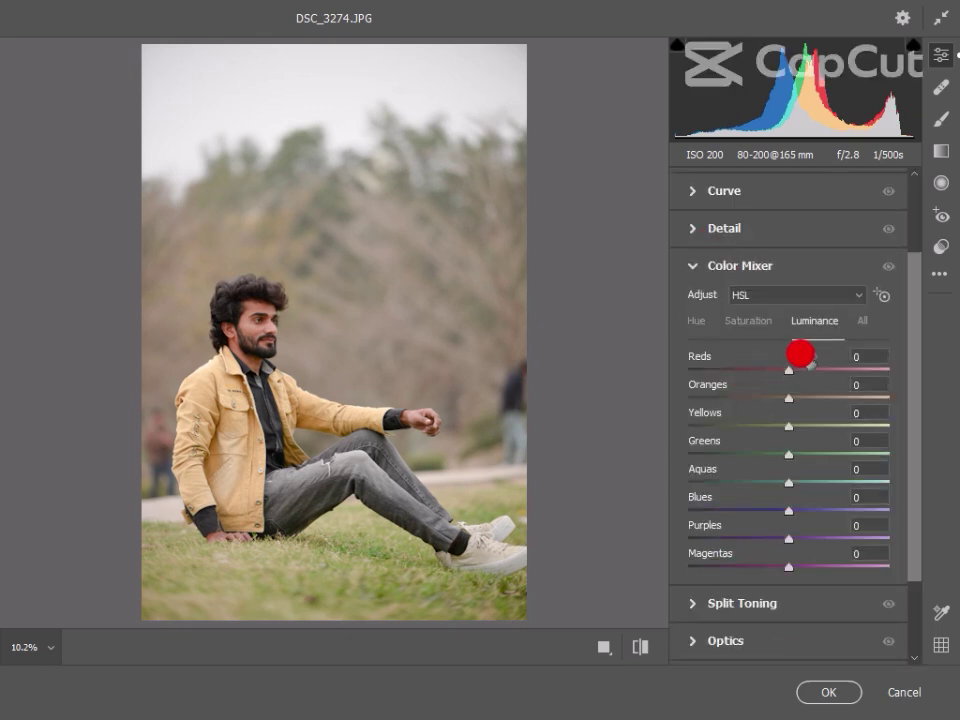
left_click(693, 322)
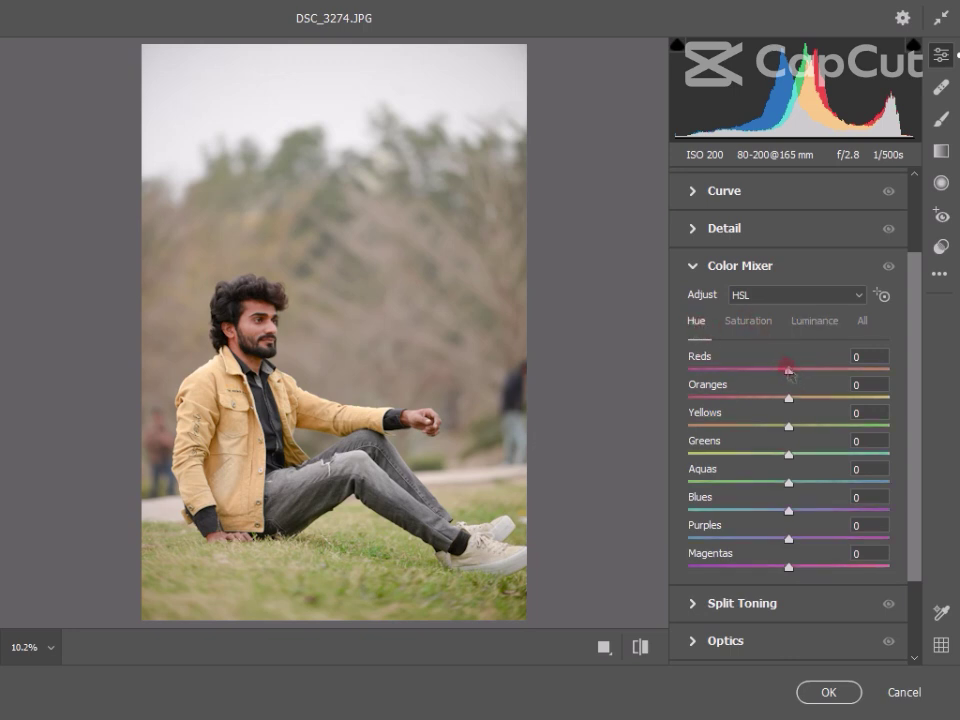
mouse_move(789, 370)
left_mouse_down()
mouse_move(807, 380)
mouse_move(801, 405)
left_mouse_up()
mouse_move(787, 452)
left_mouse_down()
mouse_move(851, 459)
mouse_move(824, 464)
left_mouse_up()
mouse_move(789, 426)
left_mouse_down()
mouse_move(836, 425)
mouse_move(821, 426)
mouse_move(828, 432)
left_mouse_up()
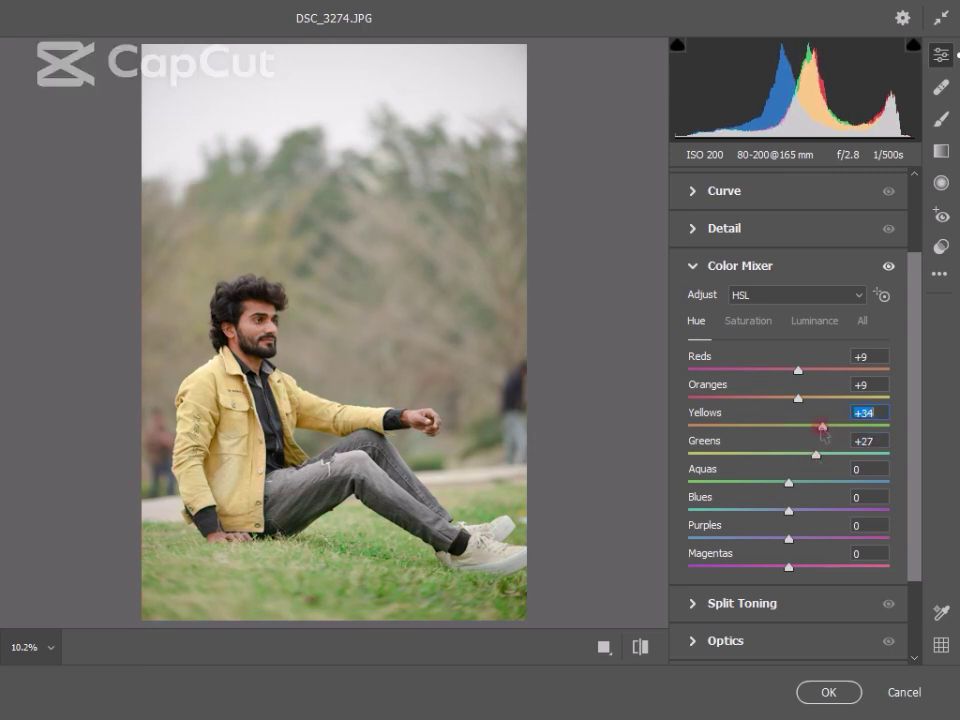
left_click(740, 315)
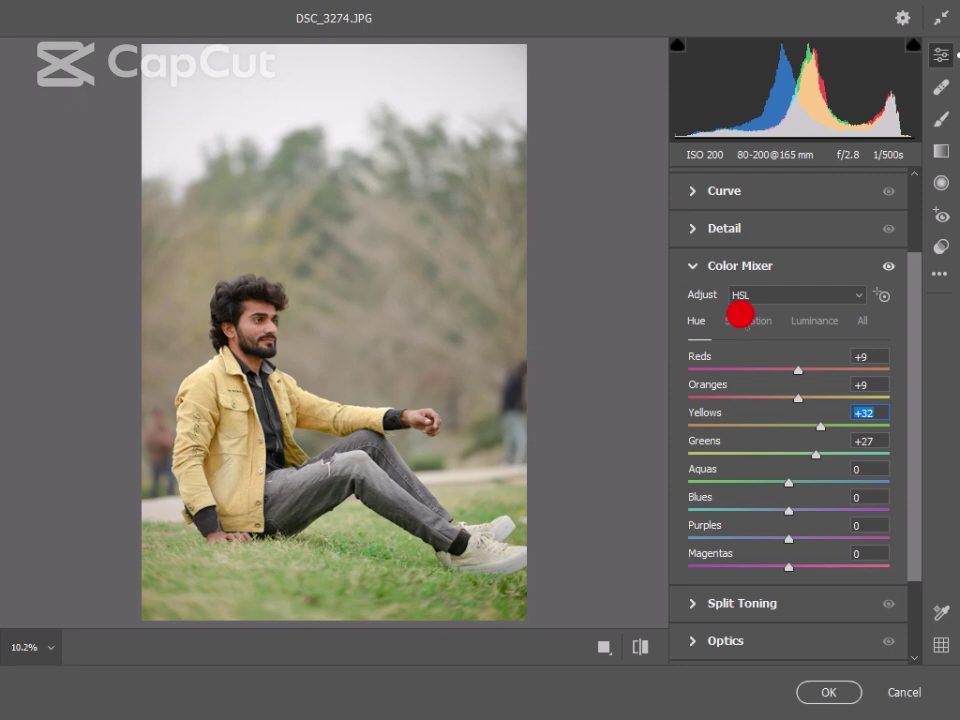
Step: Set Color Mixer saturation: Reds -8, Oranges -31, Yellows +30, Greens +31, Aquas +39, Blues +50
left_click_drag(789, 371, 770, 377)
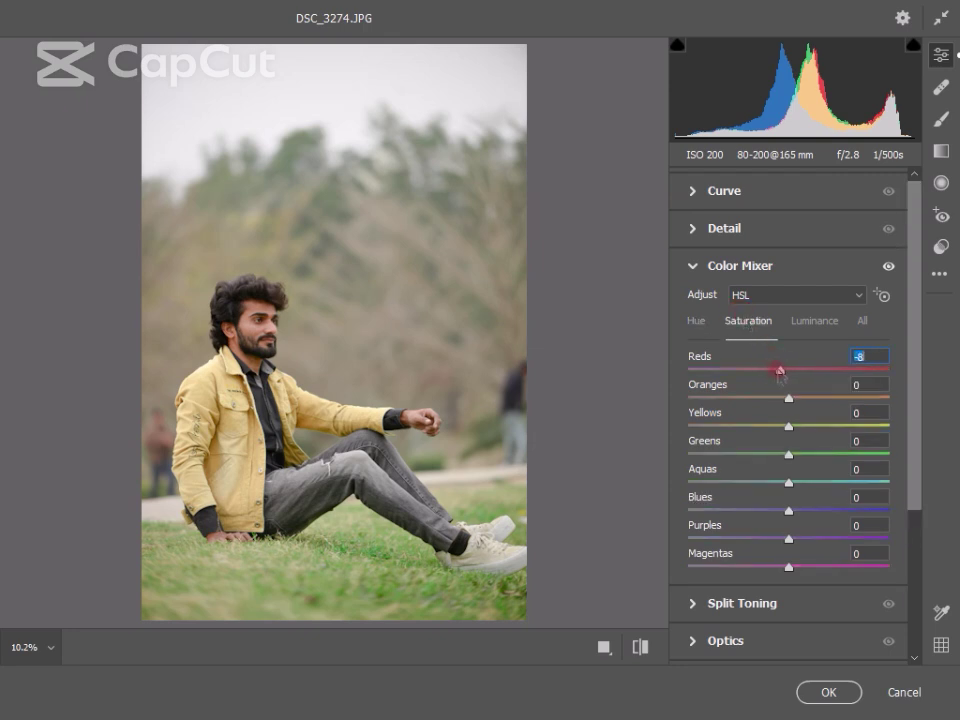
mouse_move(790, 399)
left_mouse_down()
mouse_move(755, 397)
mouse_move(827, 427)
mouse_move(819, 427)
left_mouse_up()
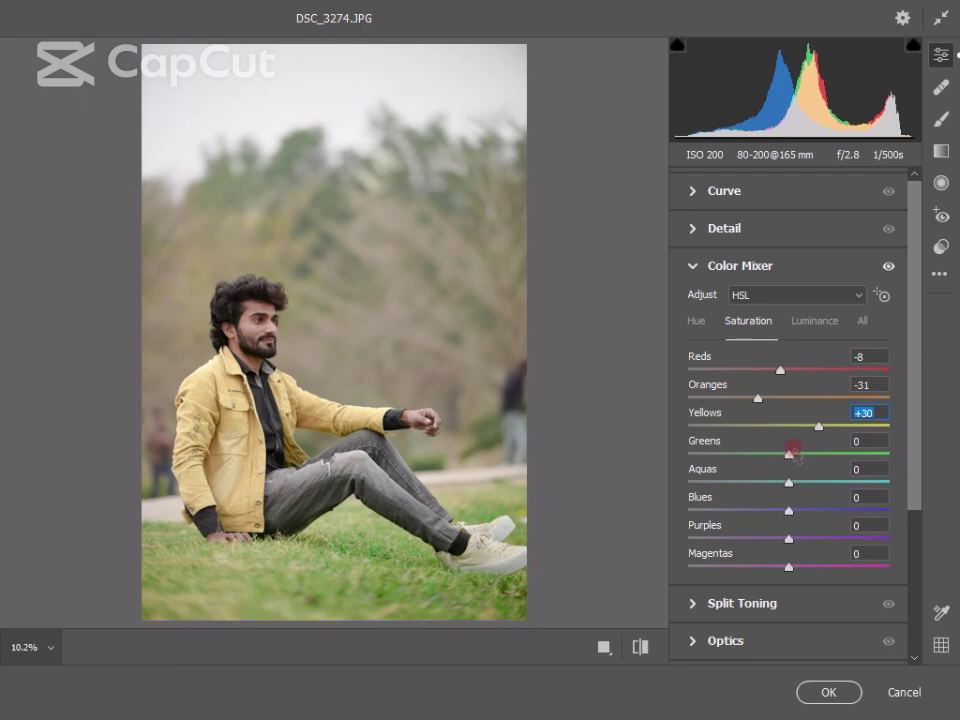
mouse_move(789, 453)
left_mouse_down()
mouse_move(827, 454)
mouse_move(821, 480)
mouse_move(841, 485)
mouse_move(826, 483)
mouse_move(857, 512)
mouse_move(848, 510)
left_mouse_up()
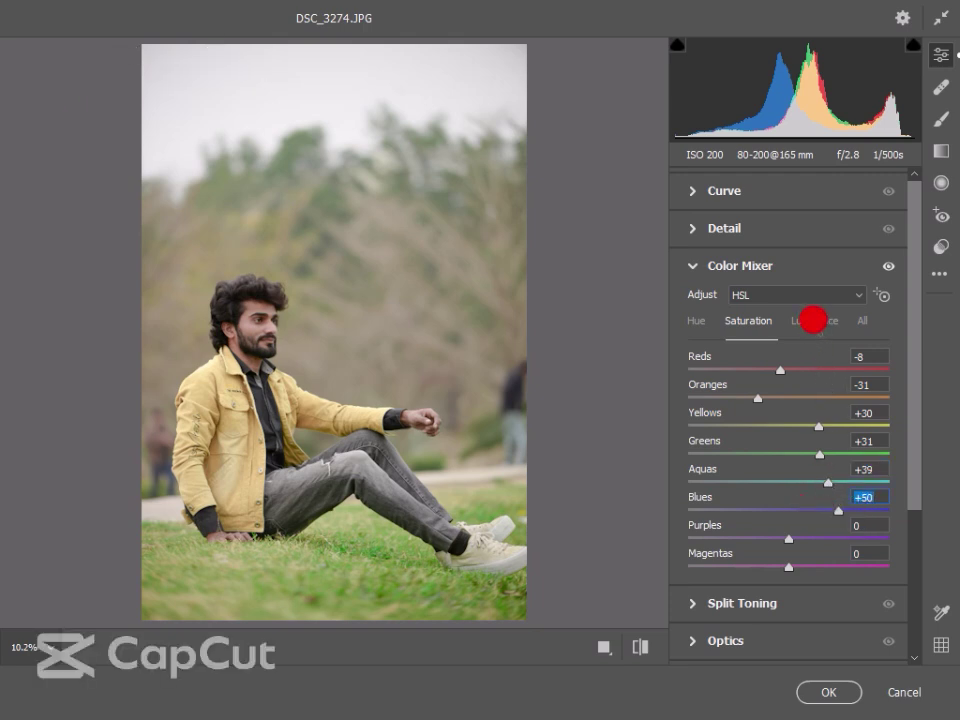
Step: Raise luminance to Reds +26 and Oranges +12, then apply the Camera Raw filter
left_click(814, 320)
mouse_move(789, 370)
left_mouse_down()
mouse_move(814, 371)
mouse_move(797, 372)
left_mouse_up()
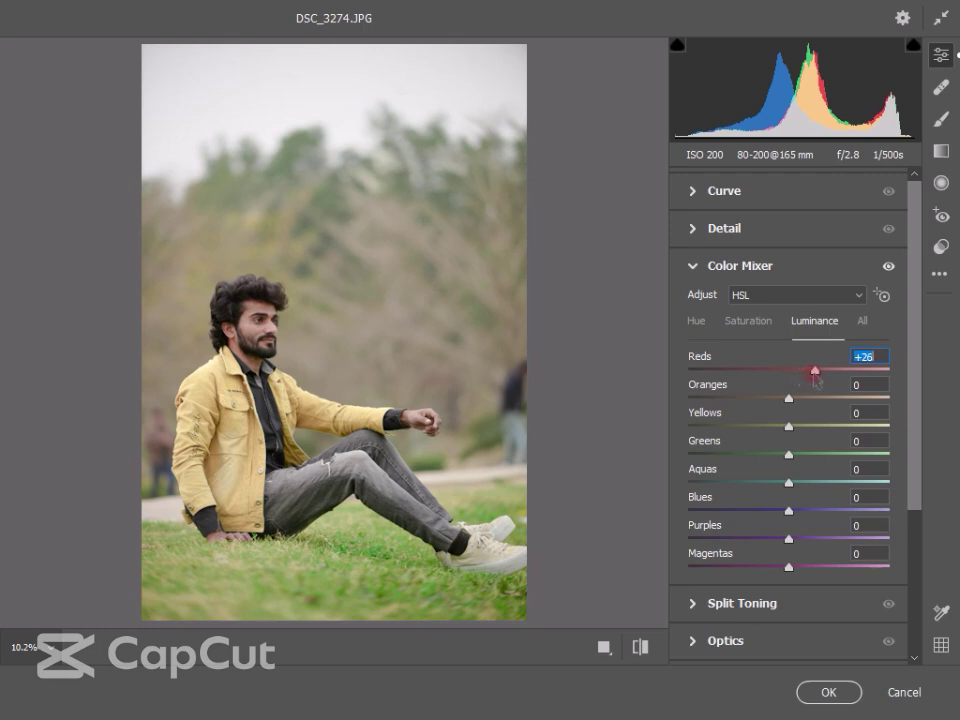
mouse_move(803, 394)
left_mouse_down()
mouse_move(825, 394)
mouse_move(805, 400)
left_mouse_up()
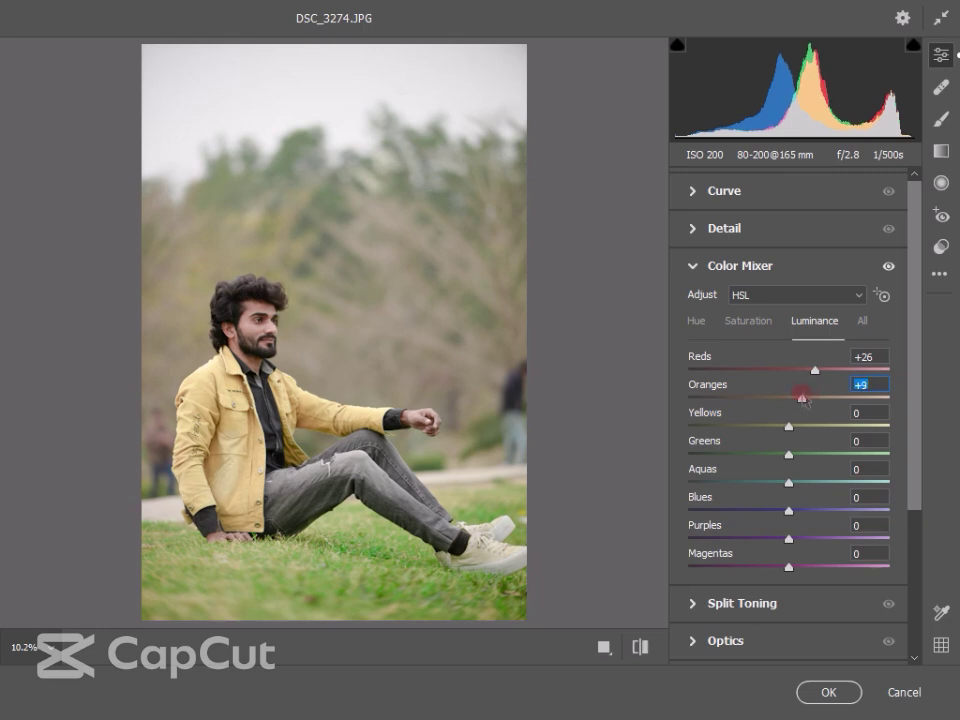
left_click(733, 268)
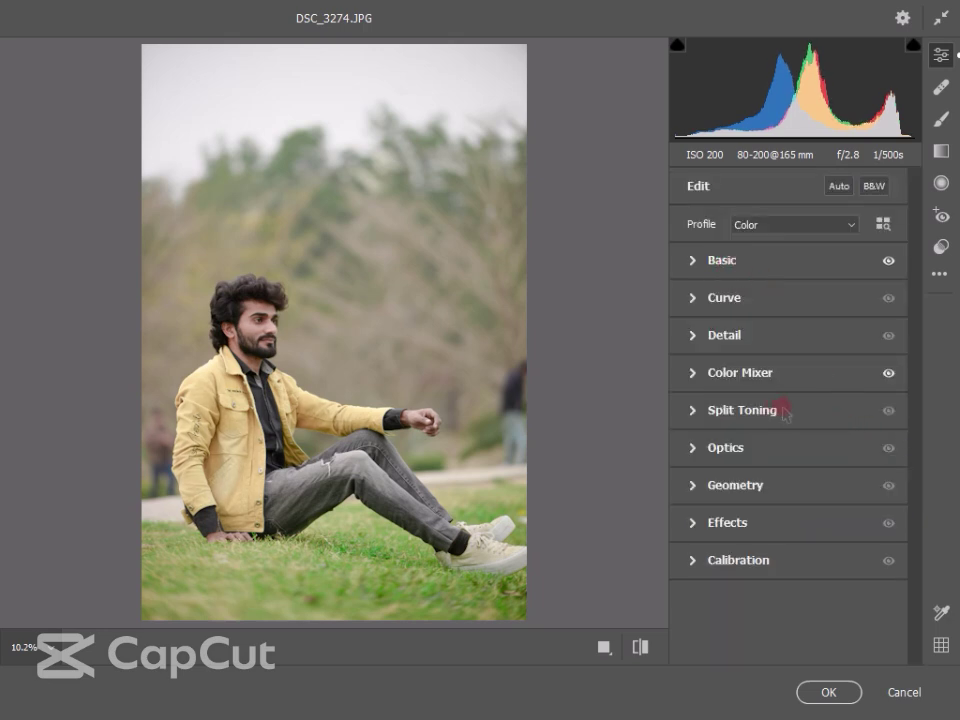
left_click(810, 692)
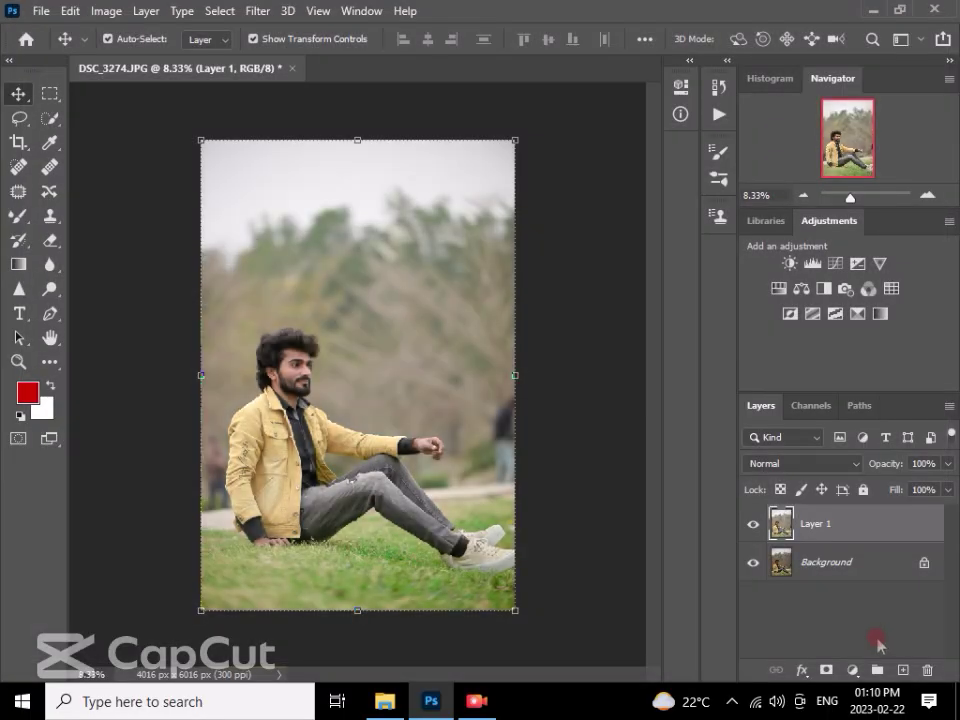
Step: Merge the graded Layer 1 into Background and duplicate it as Background copy
key("ctrl+plus")
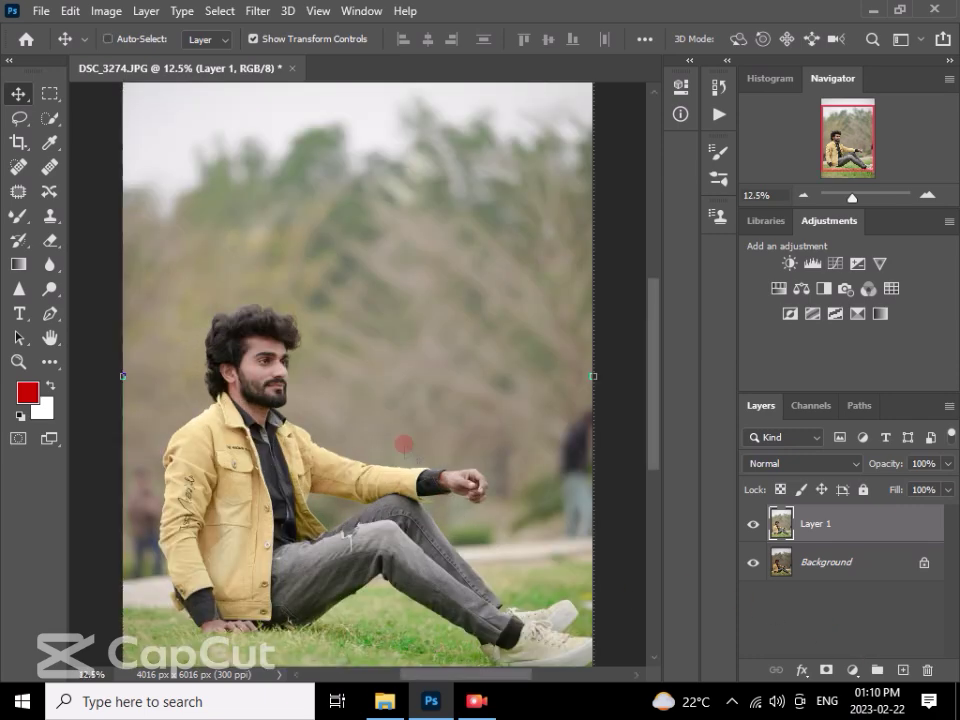
key("ctrl+minus")
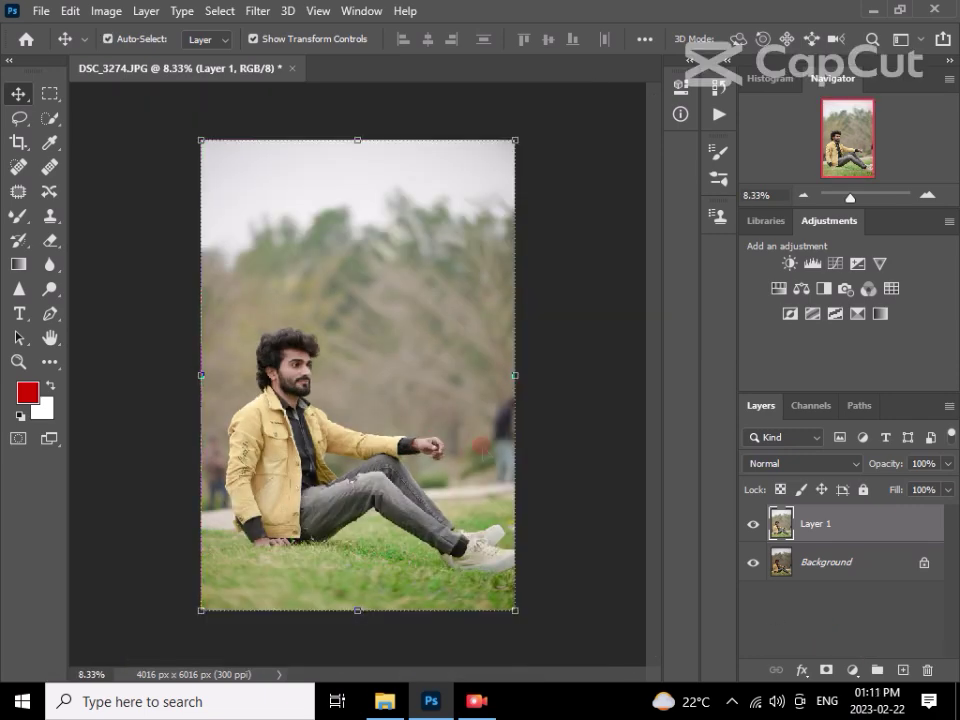
left_click(828, 535)
right_click(858, 533)
left_click(645, 549)
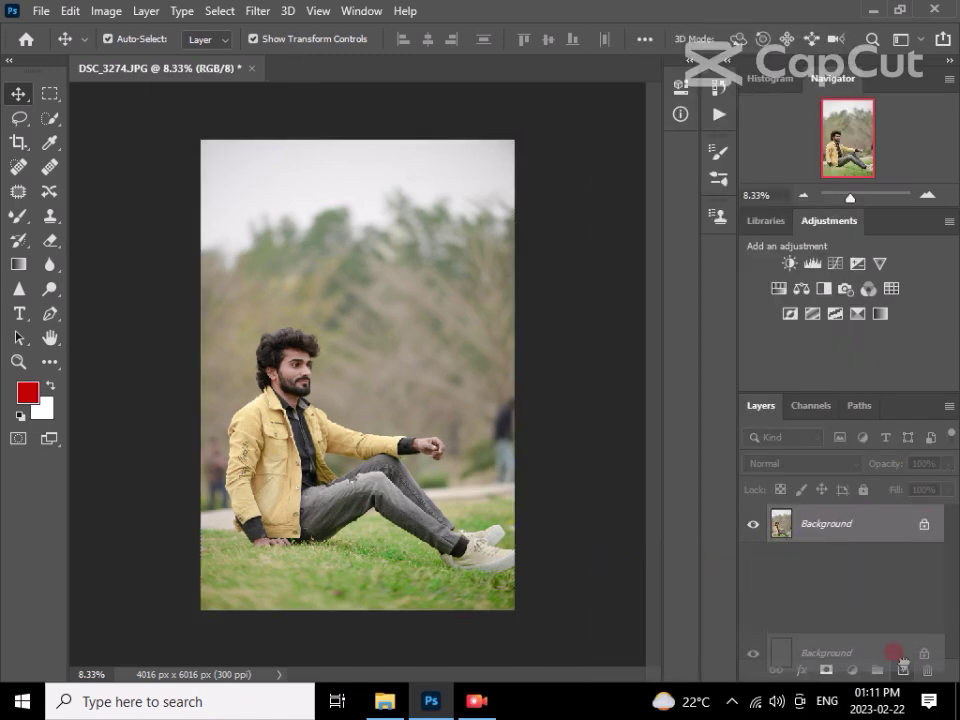
left_click_drag(892, 548, 902, 669)
key("ctrl+plus")
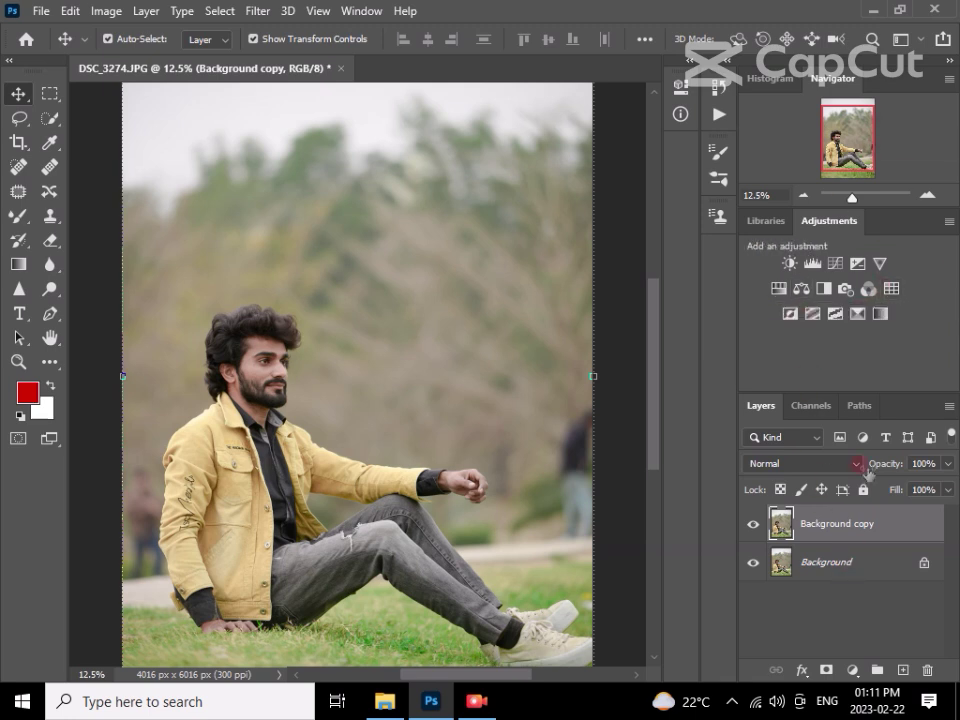
Step: Add a Selective Color adjustment layer with the Blacks range set to Black +9
left_click(919, 40)
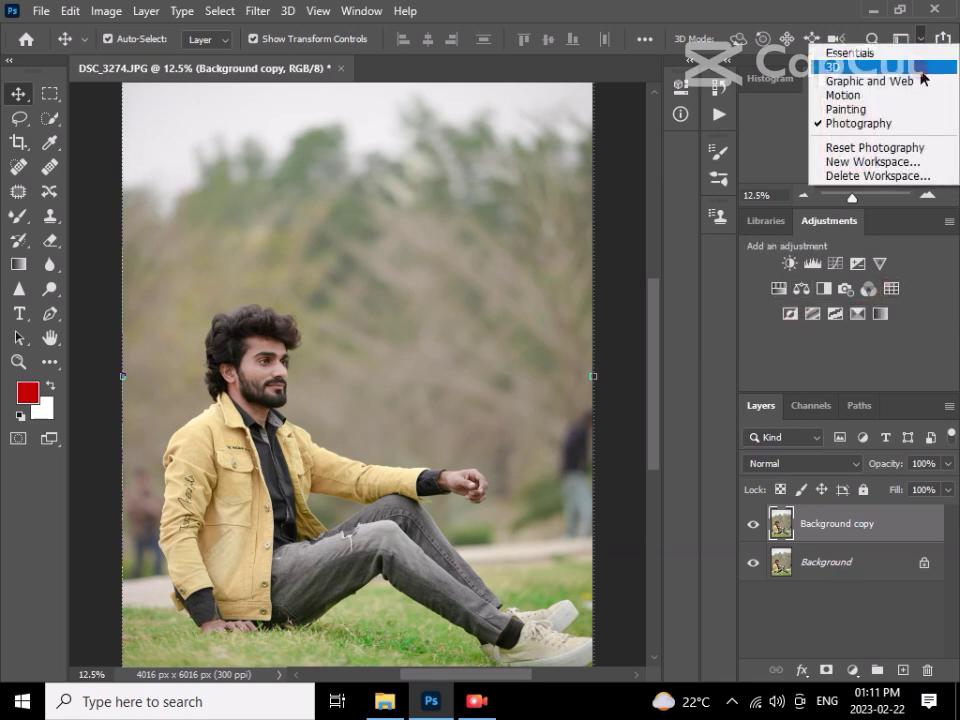
left_click(889, 343)
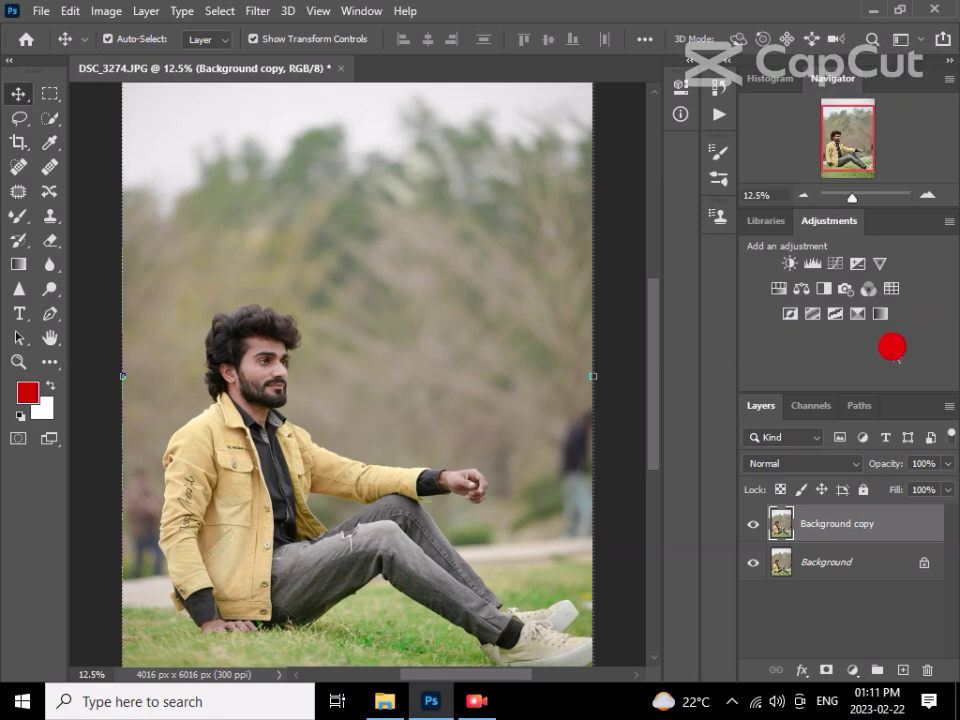
left_click(852, 312)
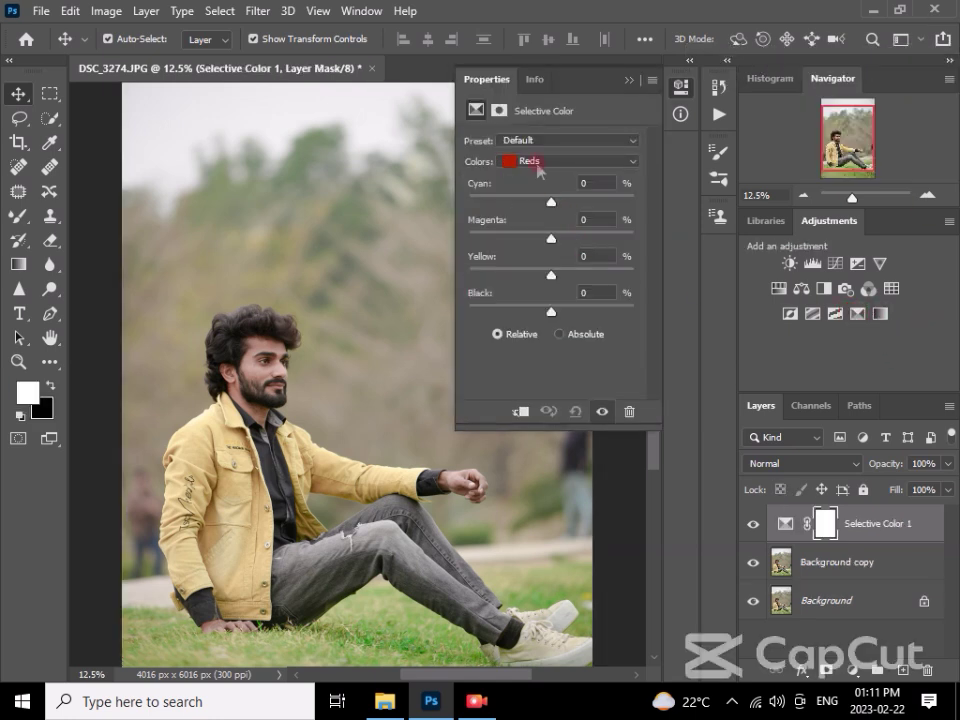
left_click(520, 161)
left_click(546, 296)
left_click_drag(551, 310, 560, 318)
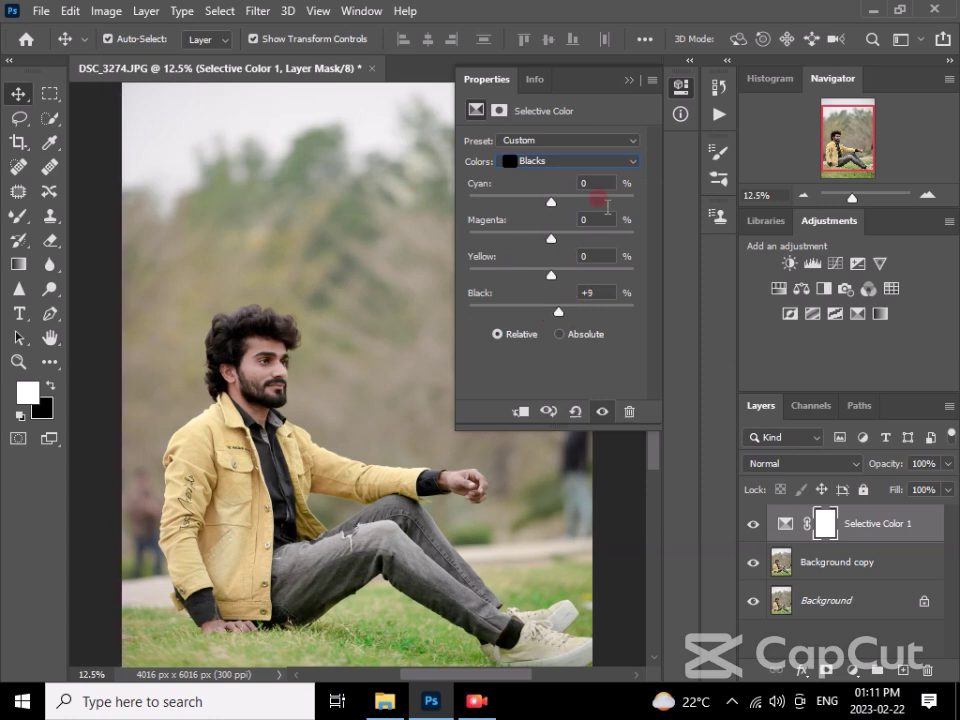
left_click(630, 80)
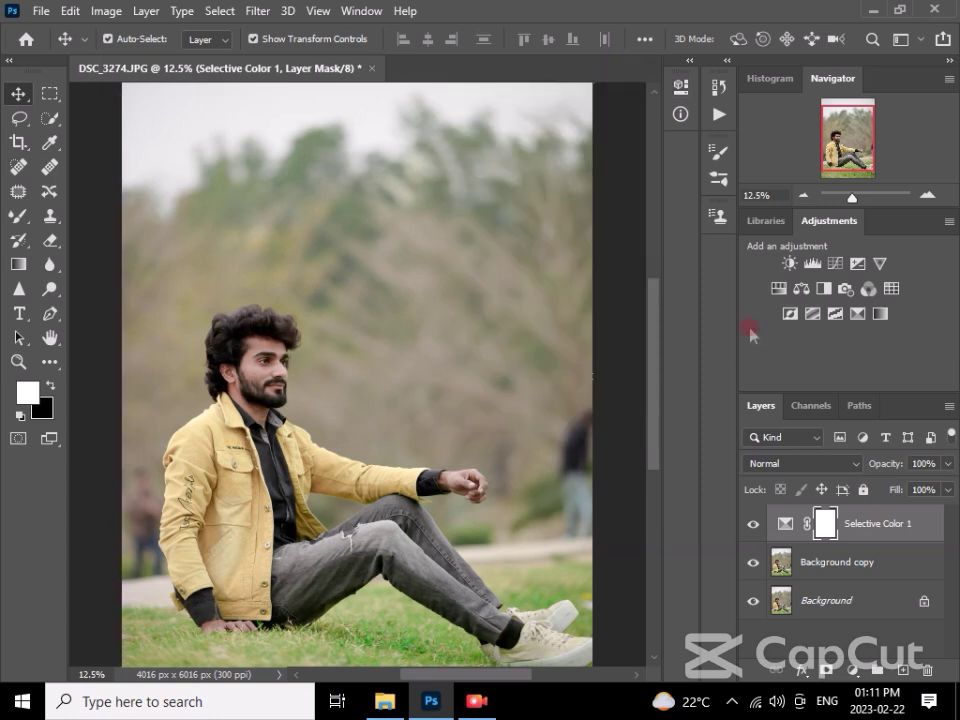
Step: Merge the Selective Color and copy layers into Background, duplicate it, and select the Mixer Brush
right_click(893, 537)
left_click(660, 555)
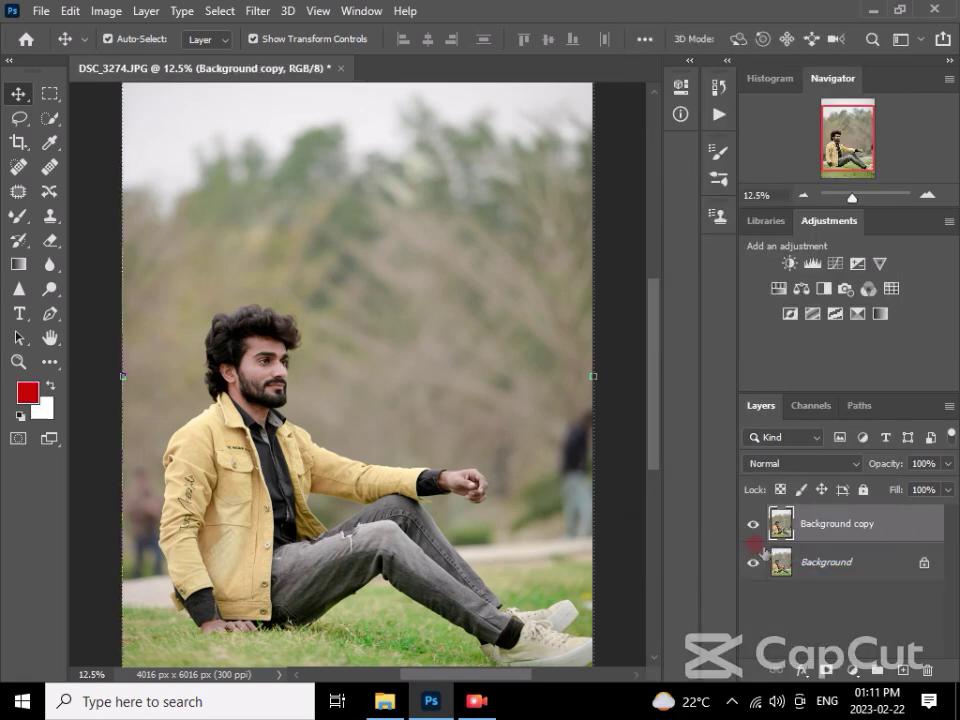
left_click(753, 523)
left_click(753, 523)
right_click(852, 515)
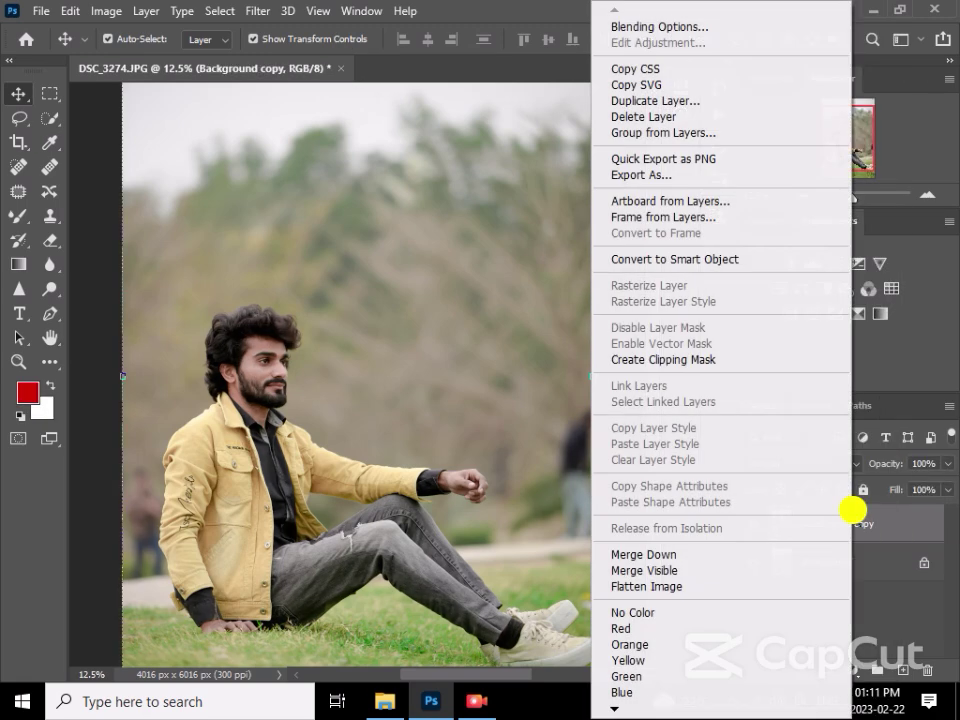
left_click(707, 554)
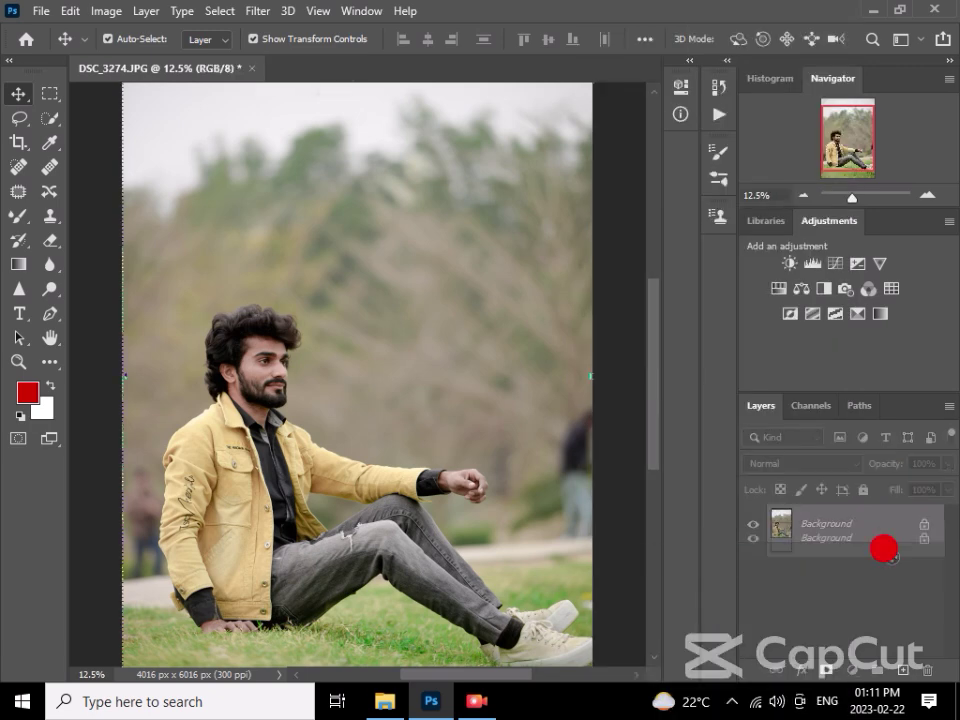
key("ctrl+j")
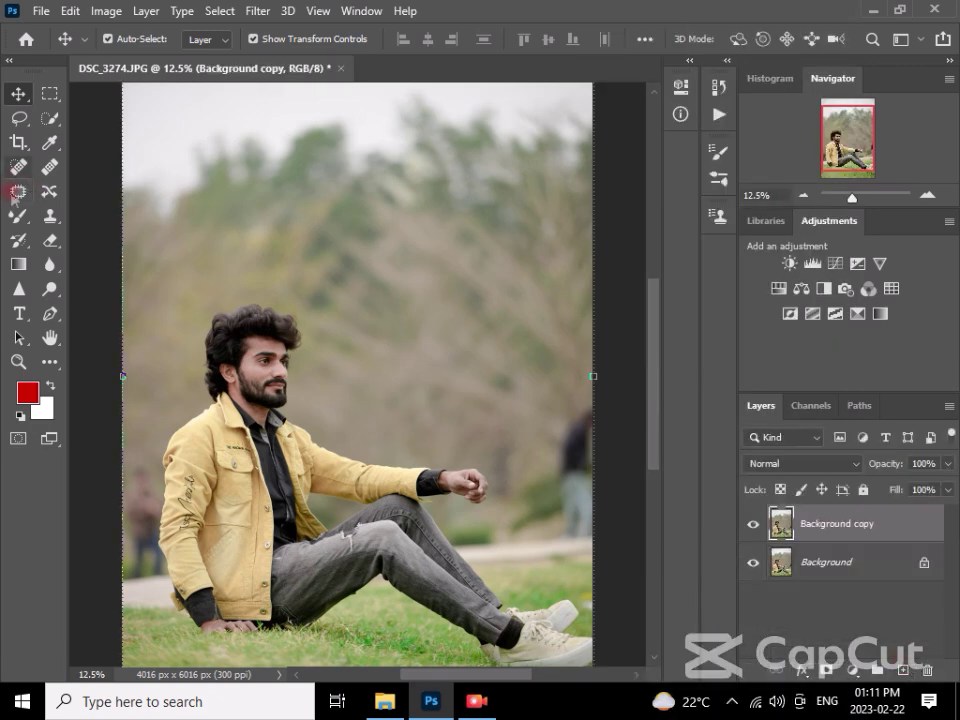
left_click_drag(18, 214, 95, 252)
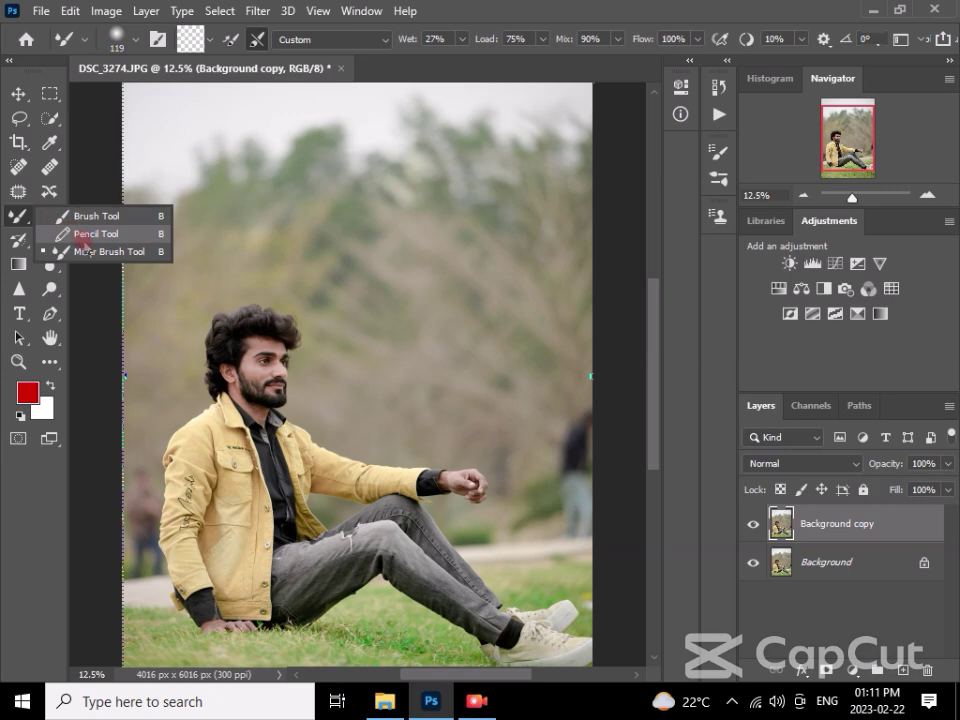
Step: Zoom the man's face to 100% and set the mixer brush to 97 px
scroll(193, 231, "up", 2)
scroll(362, 285, "up", 1)
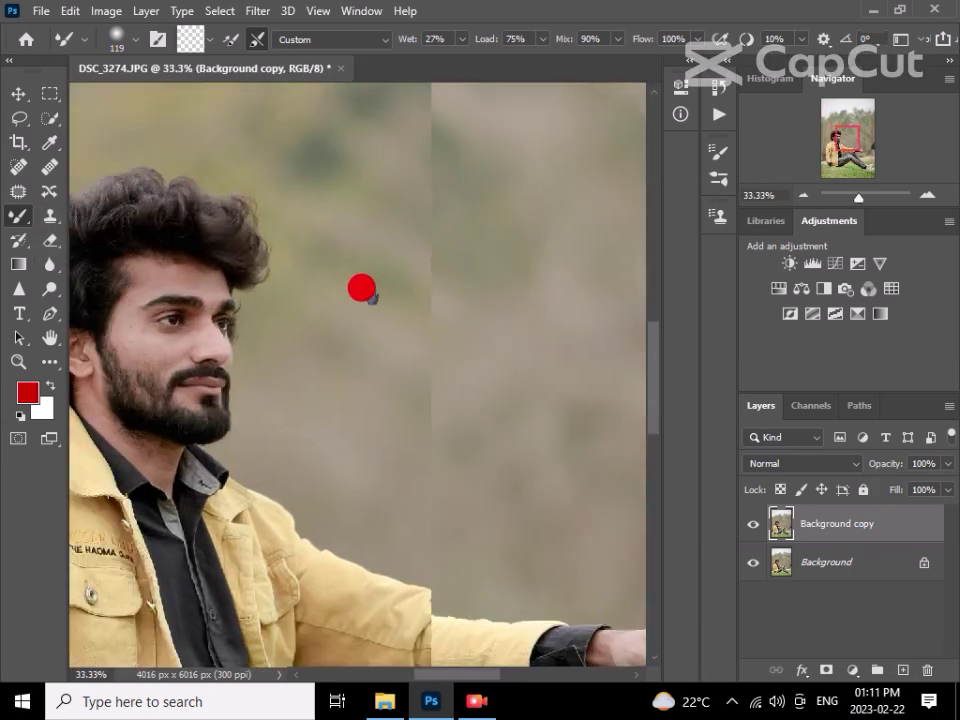
scroll(321, 206, "up", 2)
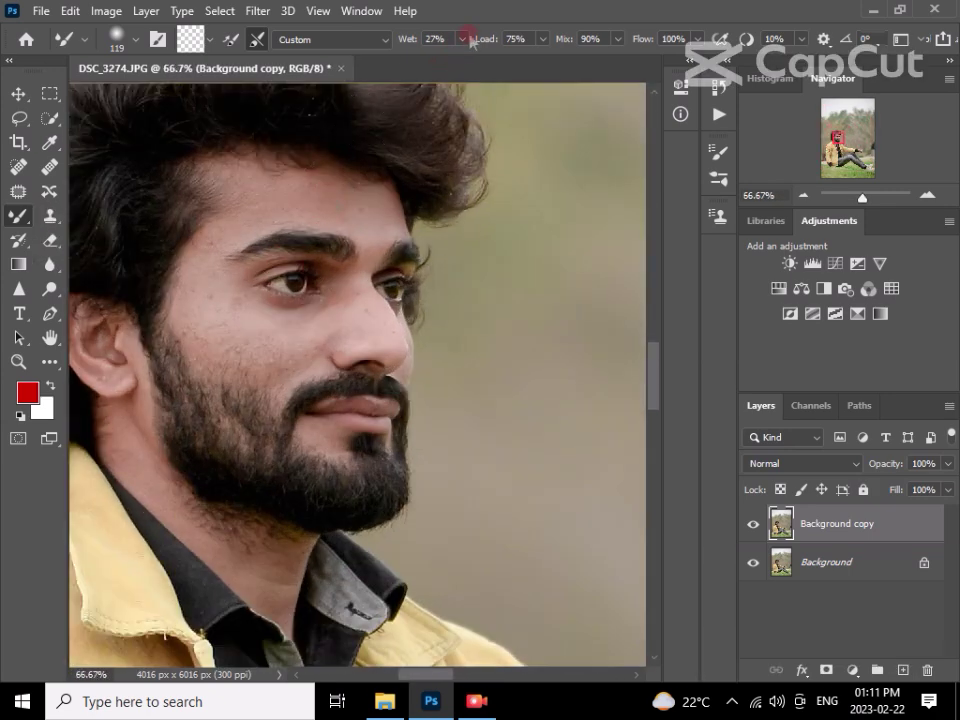
left_click_drag(457, 150, 476, 210)
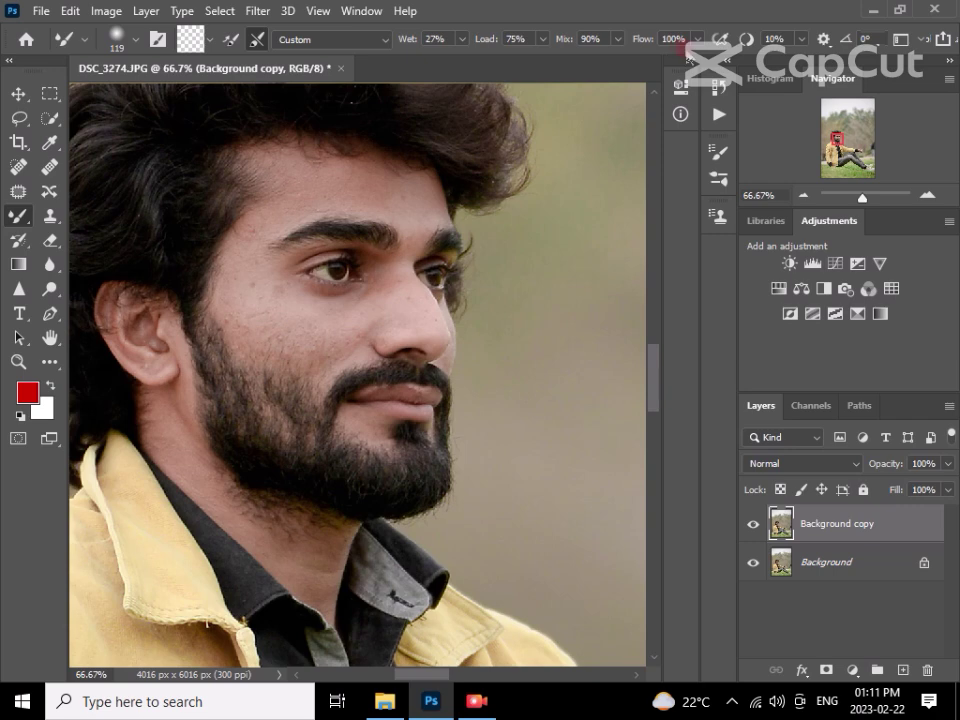
left_click_drag(405, 367, 466, 400)
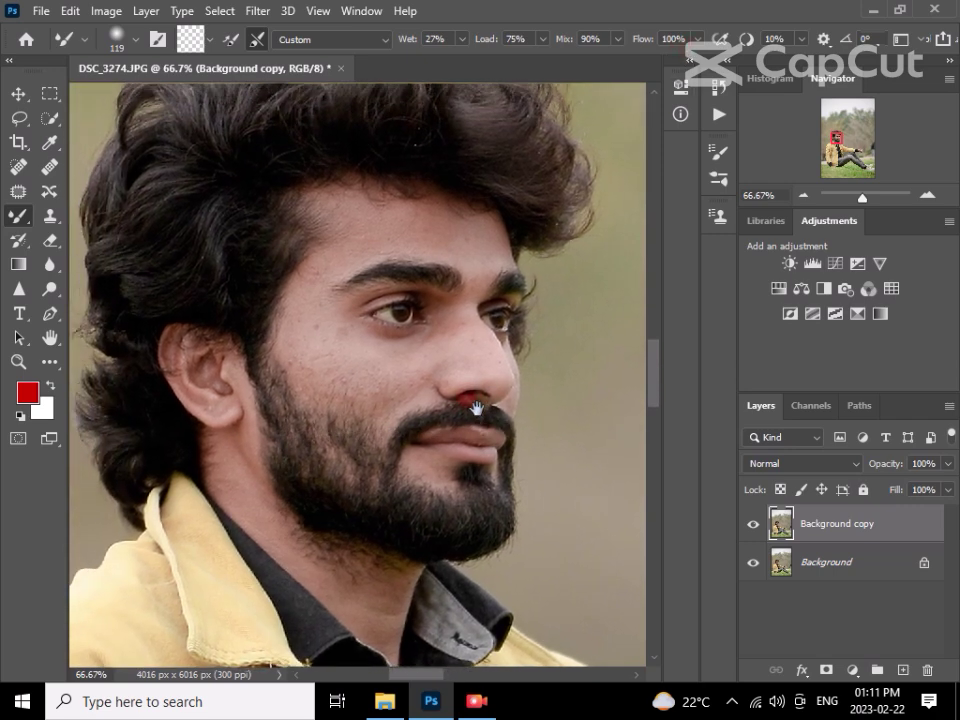
key("ctrl+plus")
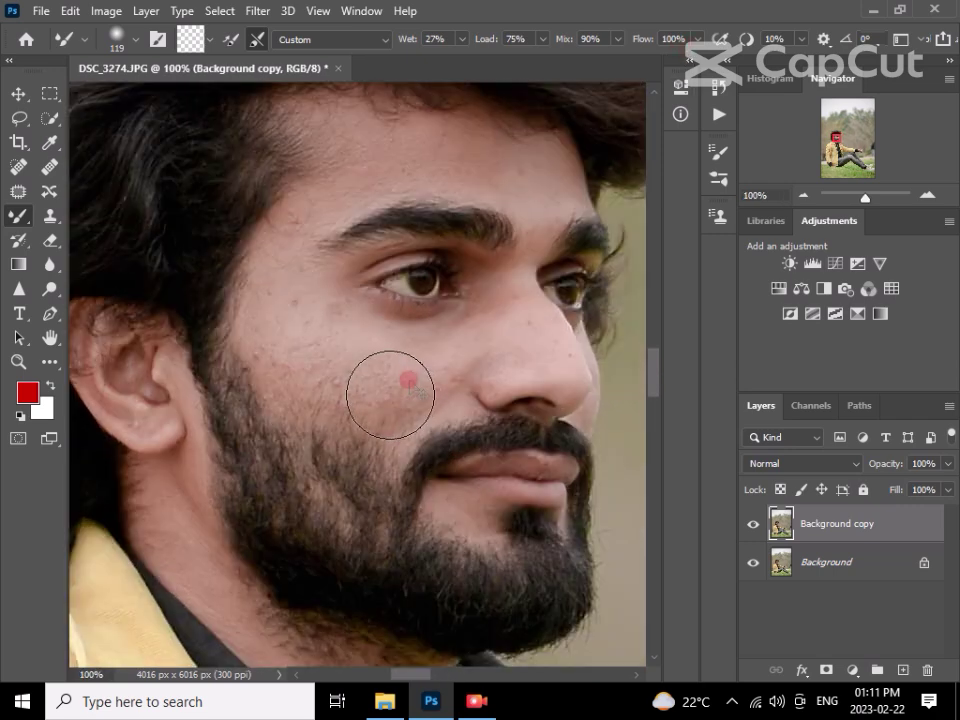
right_click(394, 390, "alt")
right_click(396, 381, "alt")
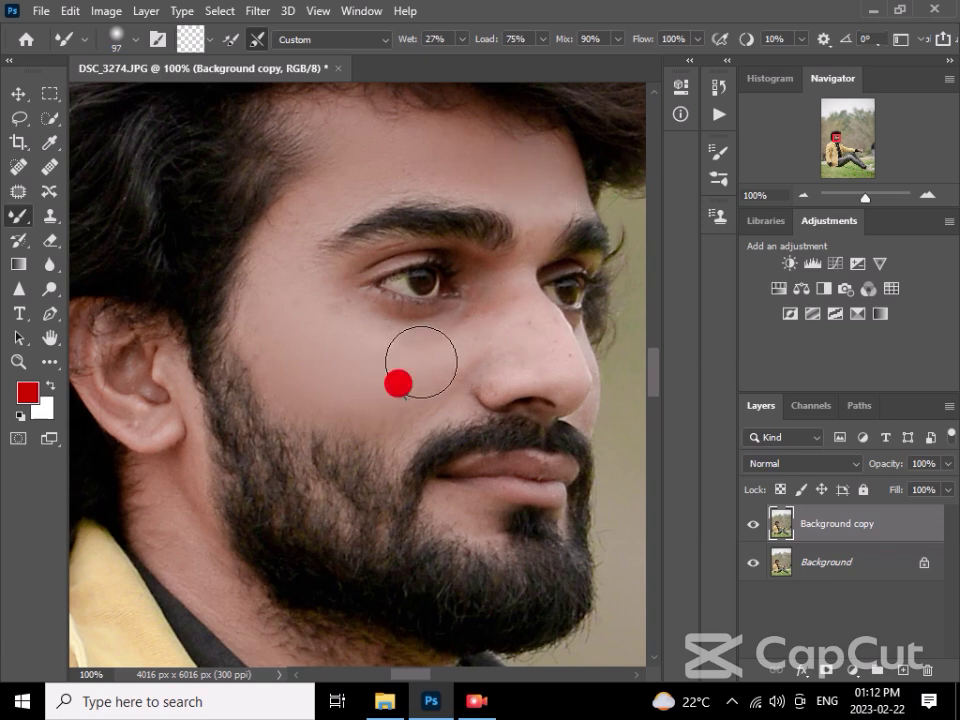
Step: Smooth the skin beside the nose, on the cheek, forehead and ear with a 47–101 px brush
left_click_drag(531, 364, 480, 388)
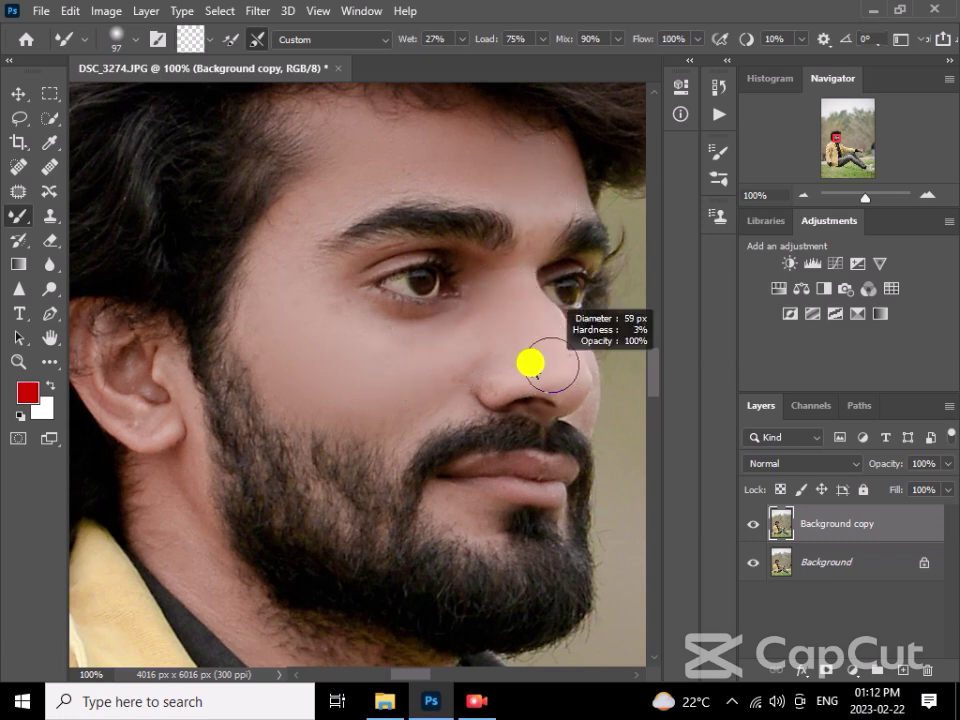
left_click(478, 368)
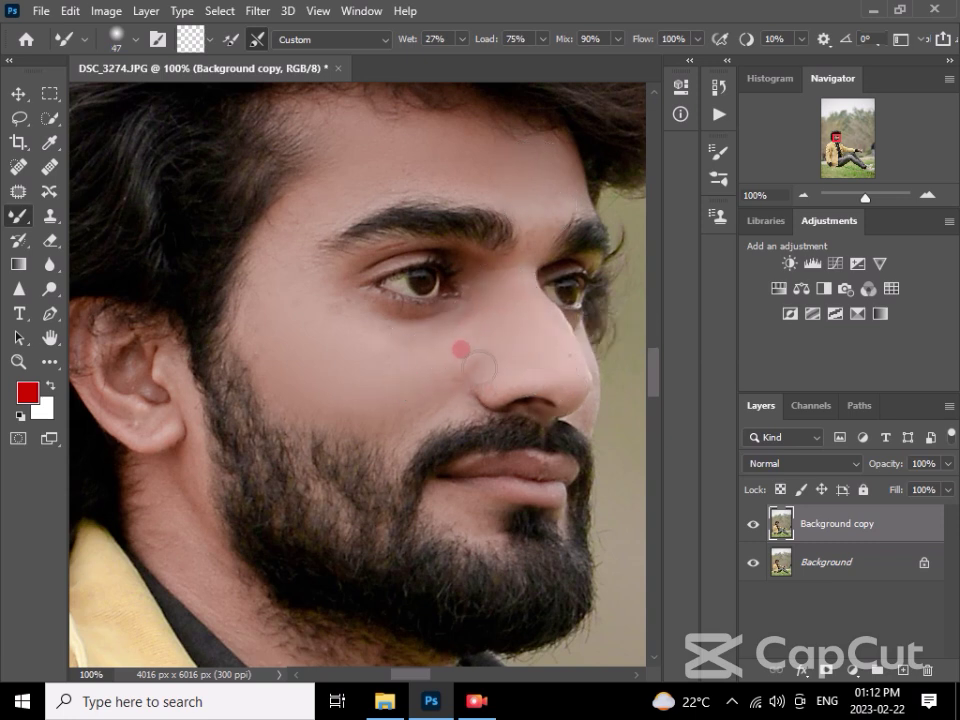
left_click_drag(432, 381, 459, 352)
left_click_drag(407, 521, 358, 446)
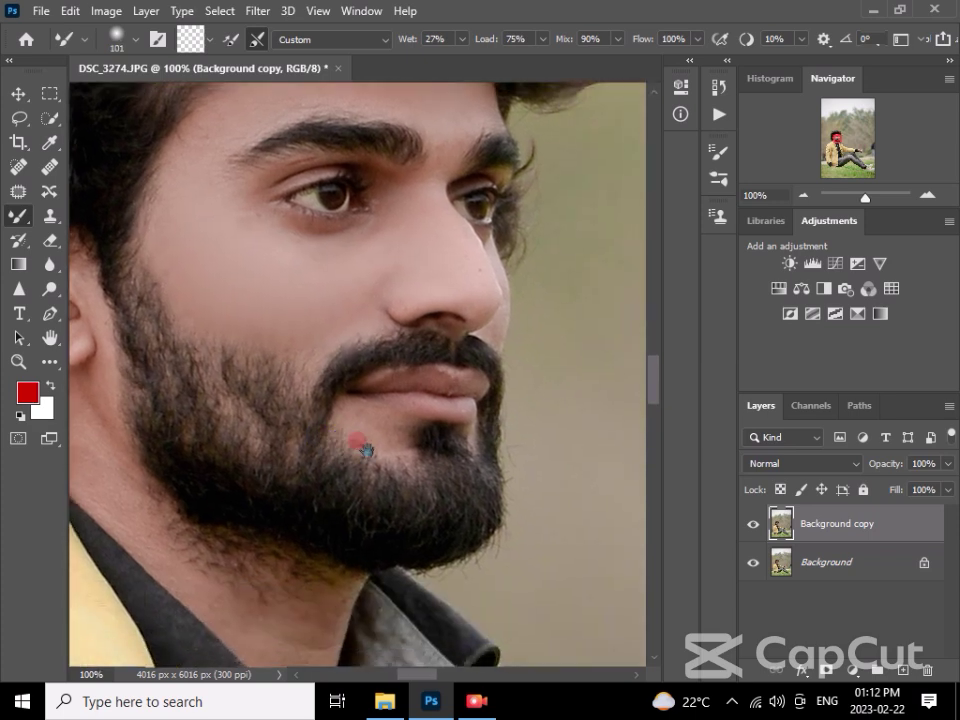
left_click_drag(338, 342, 315, 339)
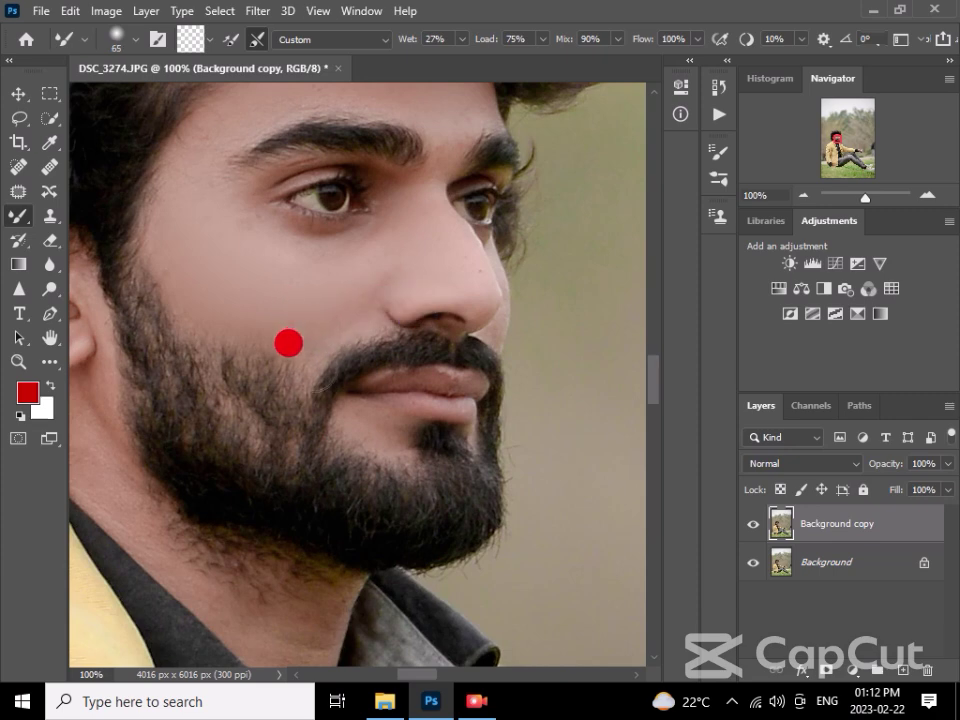
left_click_drag(266, 311, 159, 295)
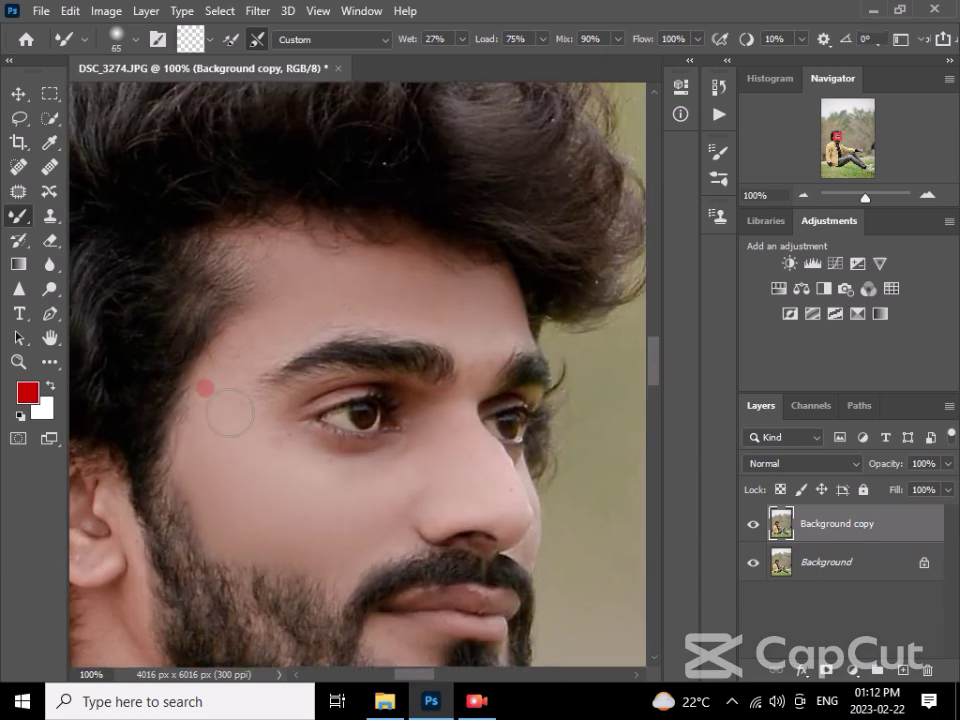
left_click_drag(199, 388, 362, 286)
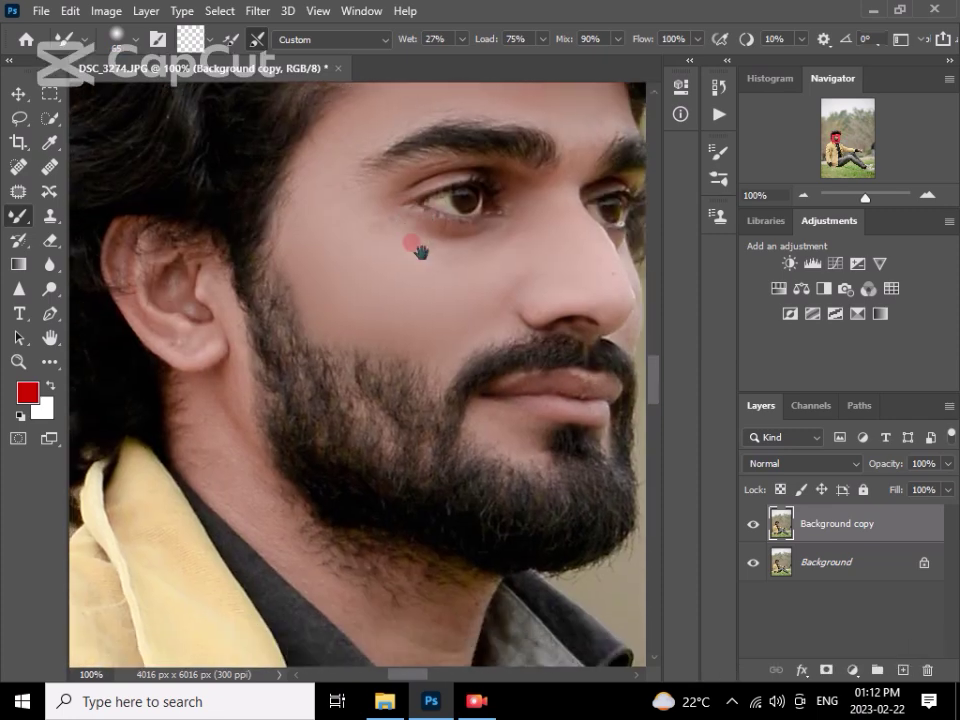
left_click_drag(178, 311, 118, 251)
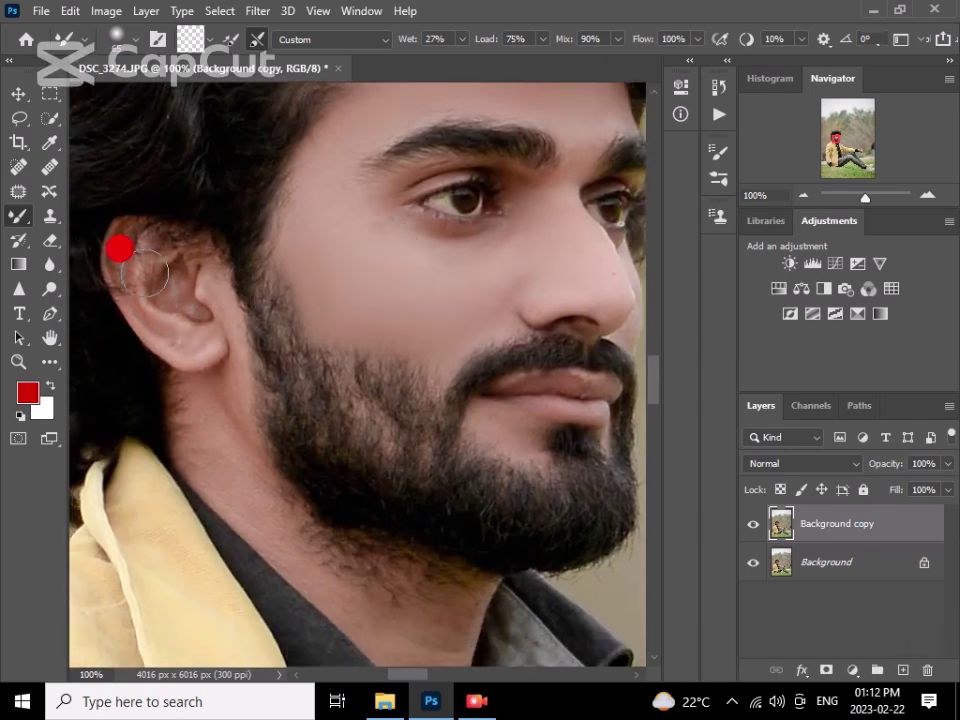
Step: Smooth the neck skin below the beard line and down to the collar
left_click_drag(150, 300, 236, 491)
mouse_move(326, 553)
left_mouse_down()
mouse_move(280, 522)
mouse_move(321, 530)
mouse_move(315, 510)
mouse_move(335, 520)
left_mouse_up()
left_click_drag(302, 465, 328, 489)
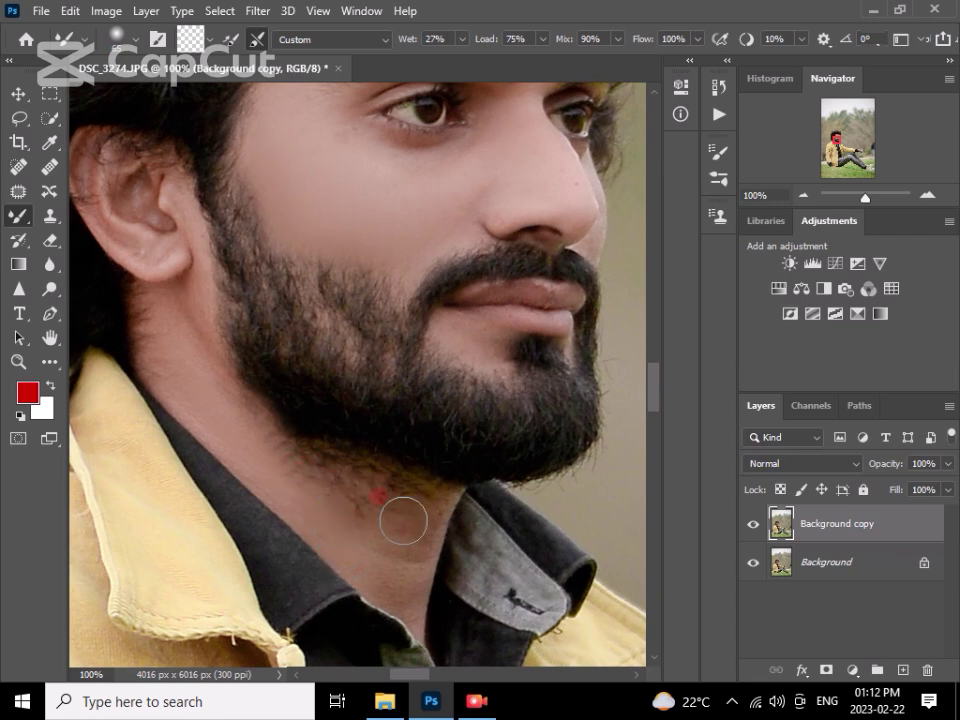
left_click_drag(403, 521, 409, 491)
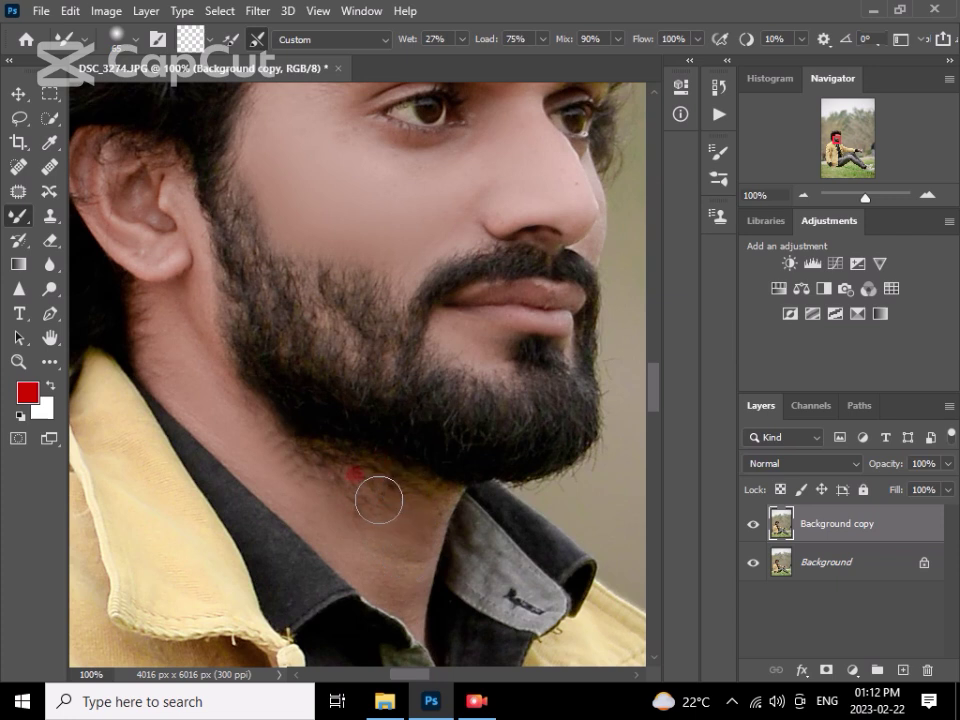
mouse_move(413, 551)
left_mouse_down()
mouse_move(380, 488)
mouse_move(369, 510)
left_mouse_up()
left_click_drag(324, 463, 297, 461)
scroll(320, 470, "down", 5)
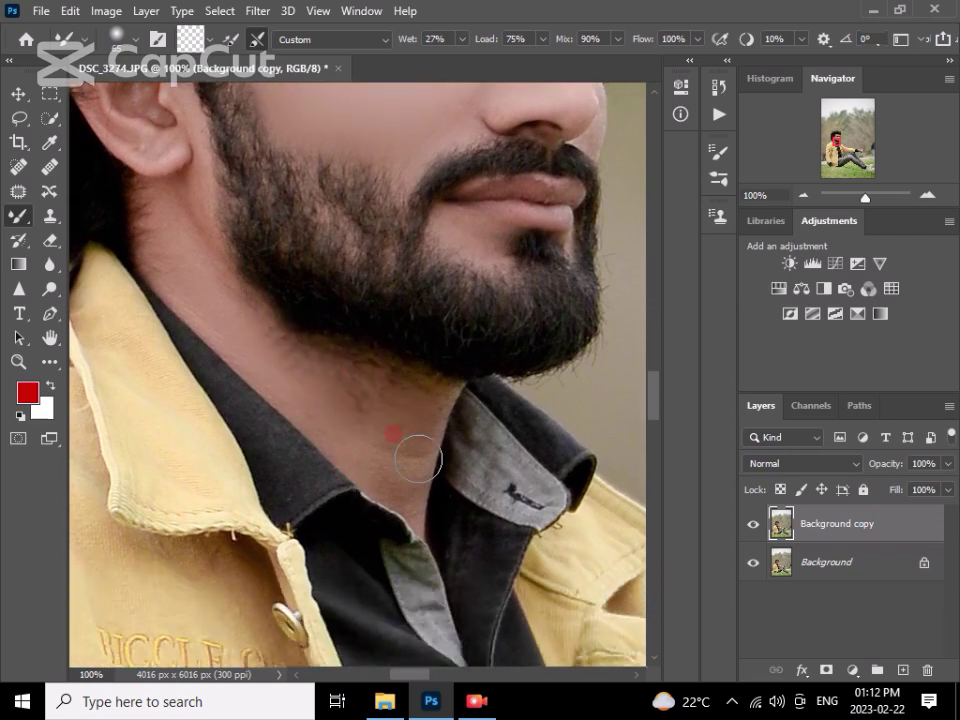
left_click_drag(414, 456, 357, 449)
scroll(350, 430, "down", 3)
Step: Enlarge the mixer brush to about 111 px and smooth the back of the man's hand
scroll(380, 440, "down", 1)
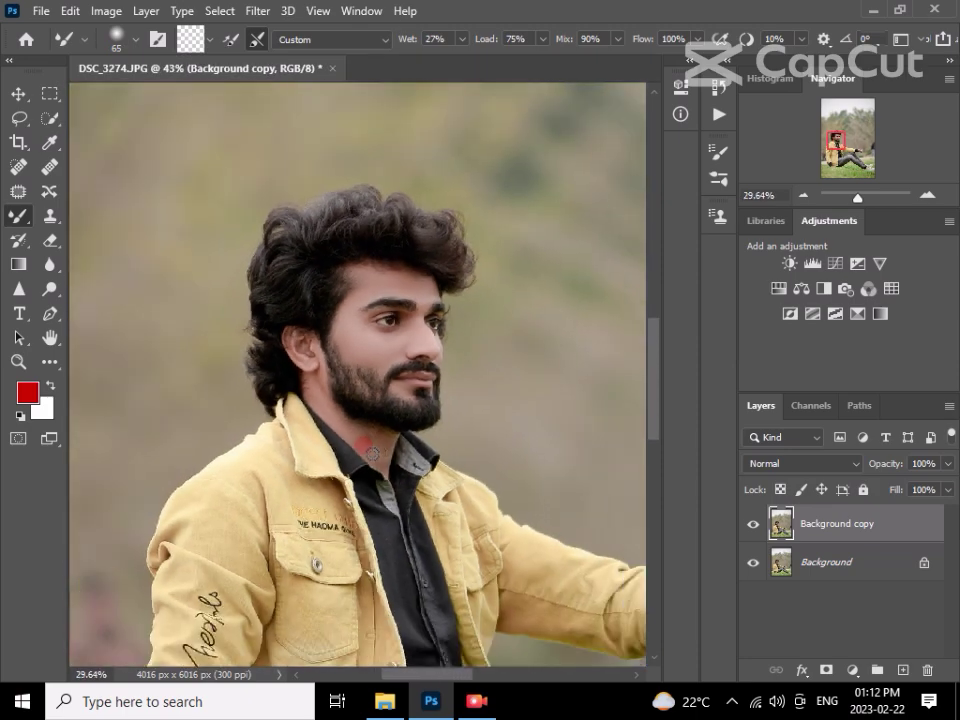
scroll(420, 448, "down", 2)
scroll(459, 455, "down", 3)
scroll(460, 455, "down", 1)
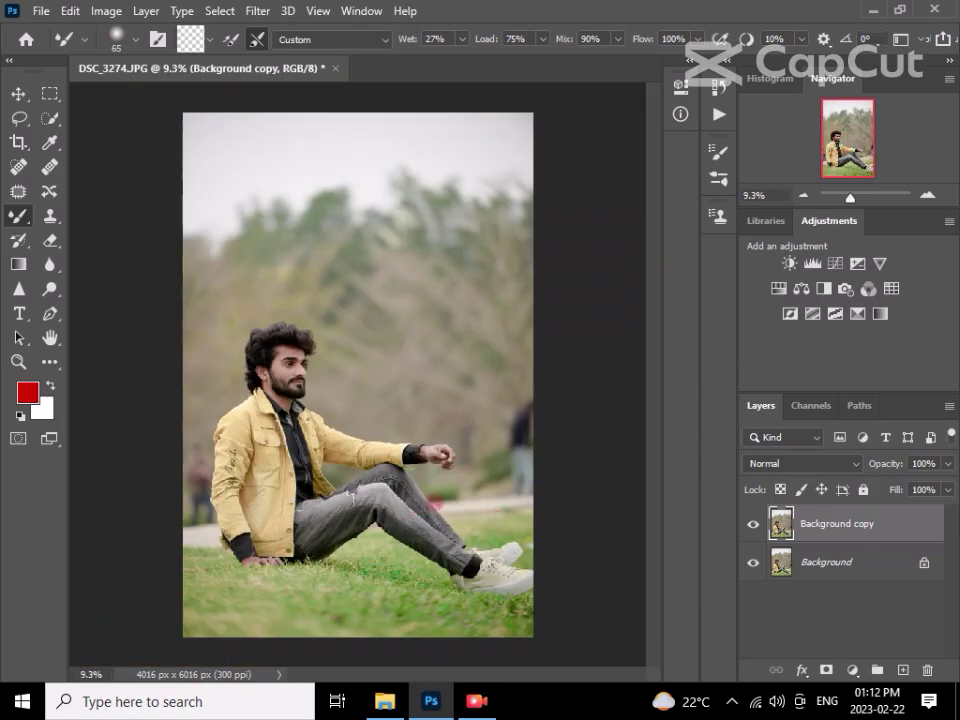
scroll(470, 445, "up", 2)
scroll(483, 457, "up", 1)
scroll(483, 457, "up", 1)
scroll(483, 457, "up", 2)
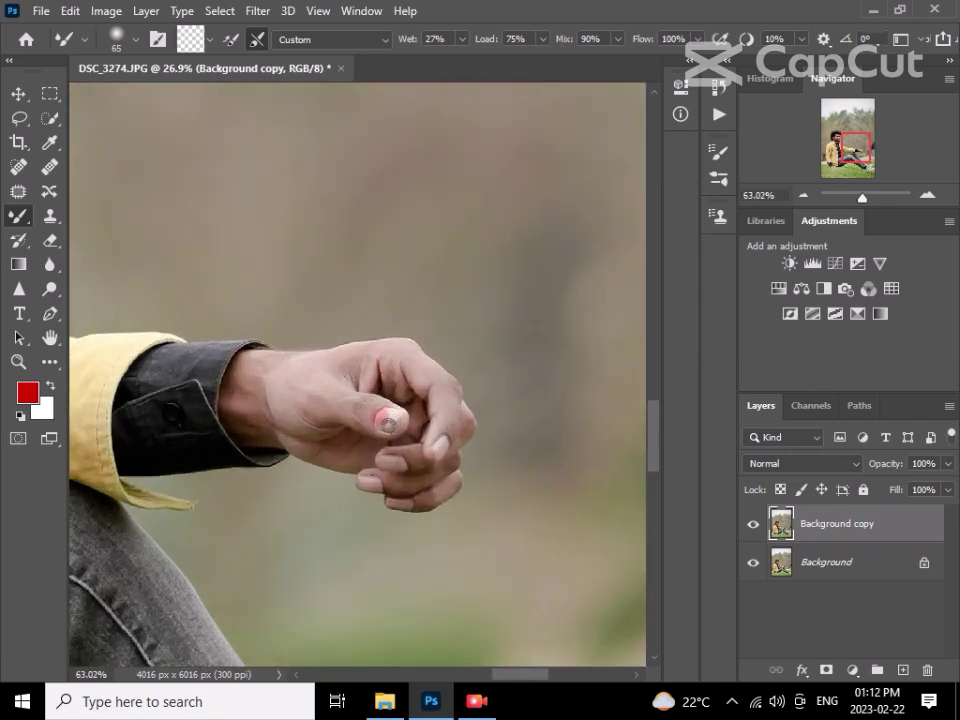
scroll(480, 450, "up", 2)
left_click_drag(380, 422, 265, 420)
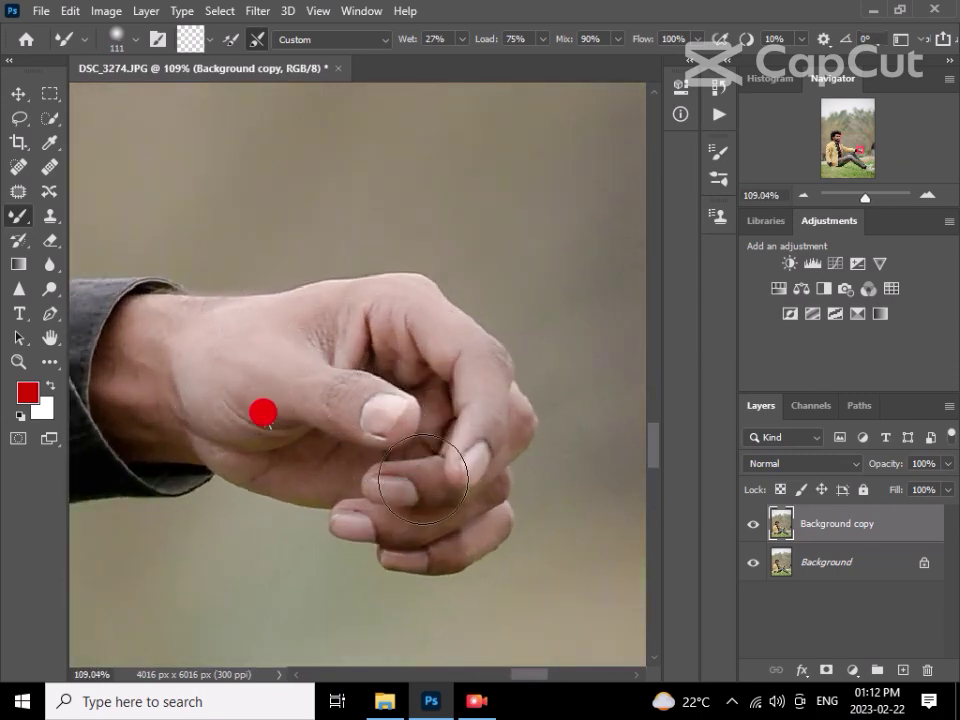
left_click_drag(269, 427, 185, 377)
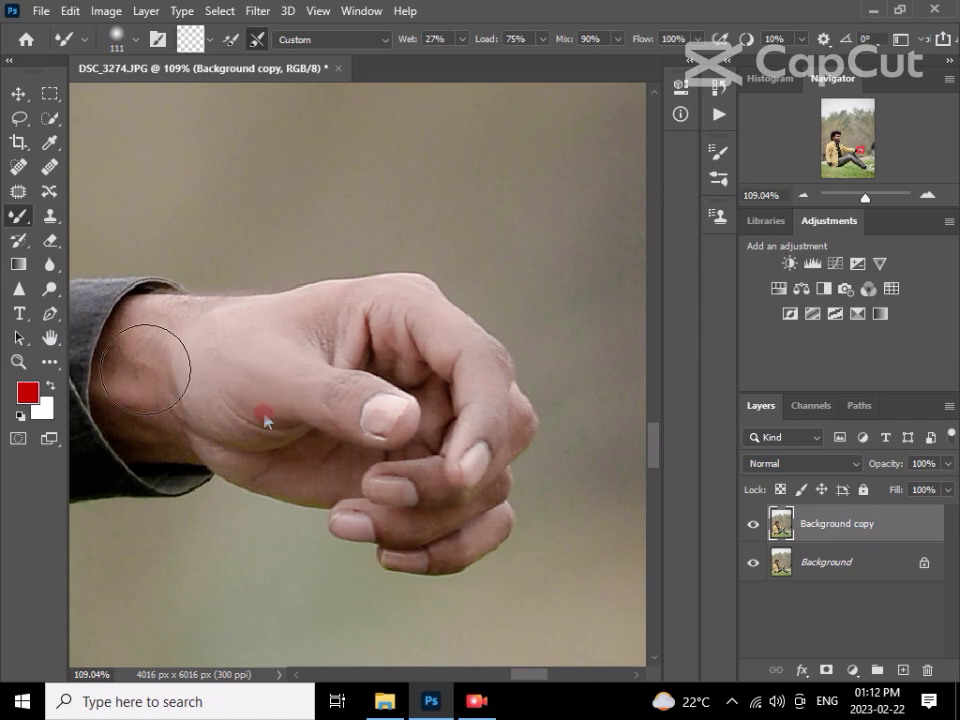
Step: Pan and zoom around the retouched portrait to review the whole image
scroll(265, 415, "down", 3)
scroll(400, 390, "left", 3)
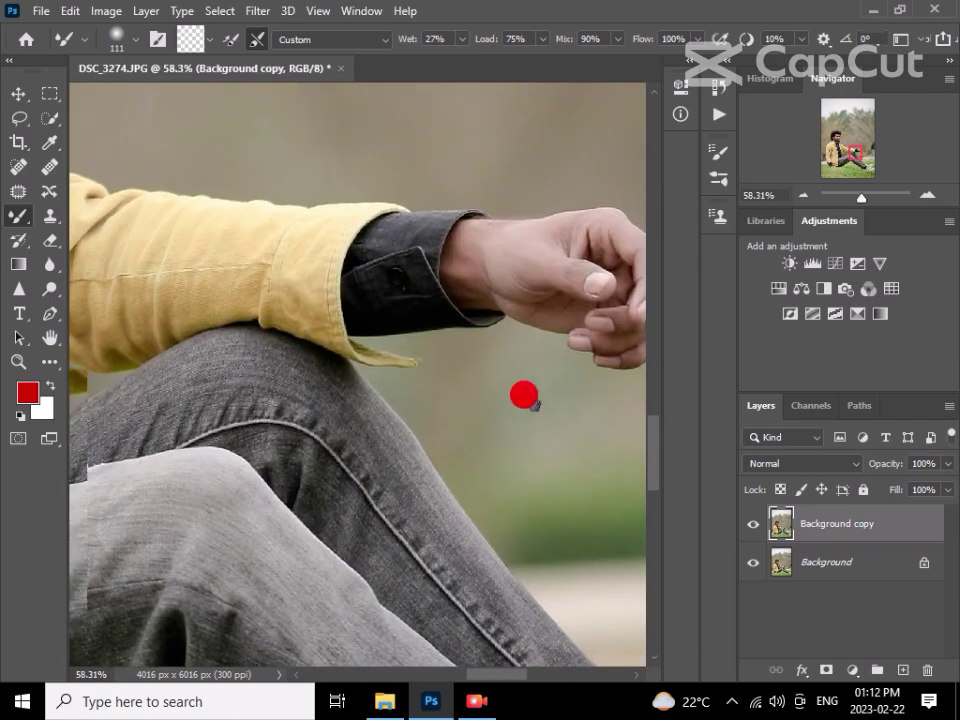
scroll(450, 392, "down", 2)
scroll(450, 370, "left", 5)
scroll(521, 344, "down", 3)
scroll(253, 306, "left", 3)
scroll(376, 423, "down", 2)
scroll(376, 423, "left", 2)
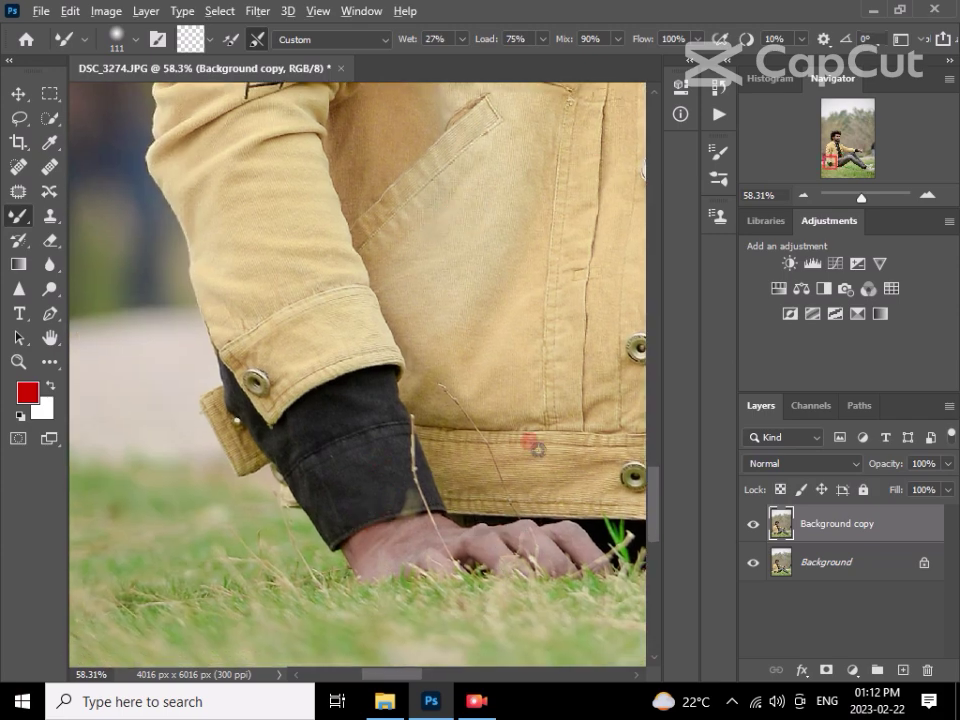
scroll(529, 443, "down", 3)
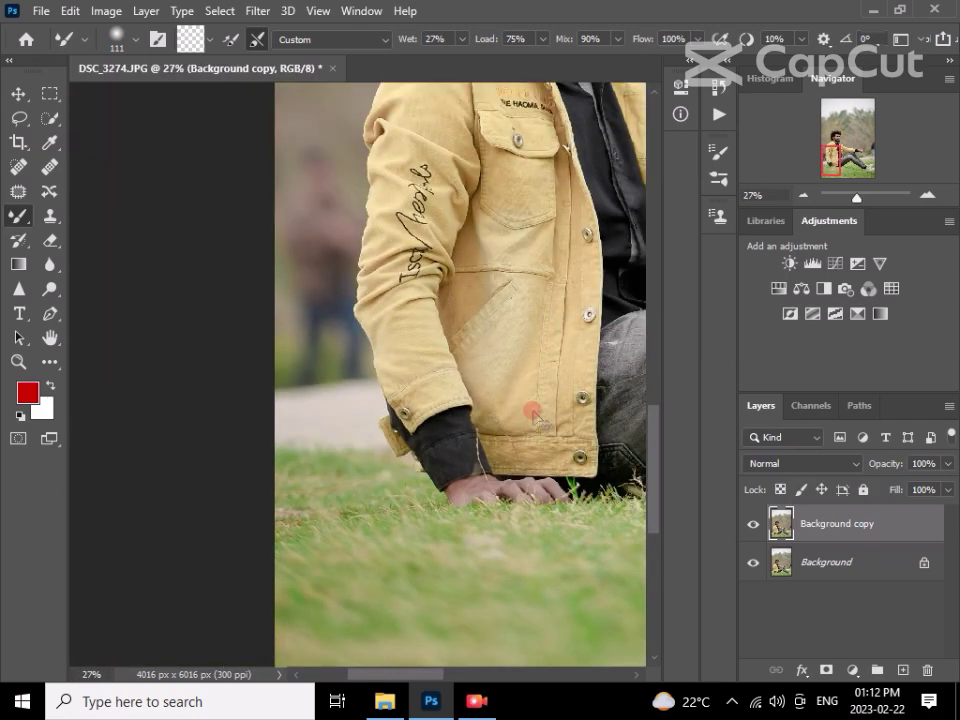
scroll(495, 452, "down", 2)
scroll(422, 461, "right", 3)
scroll(422, 461, "right", 2)
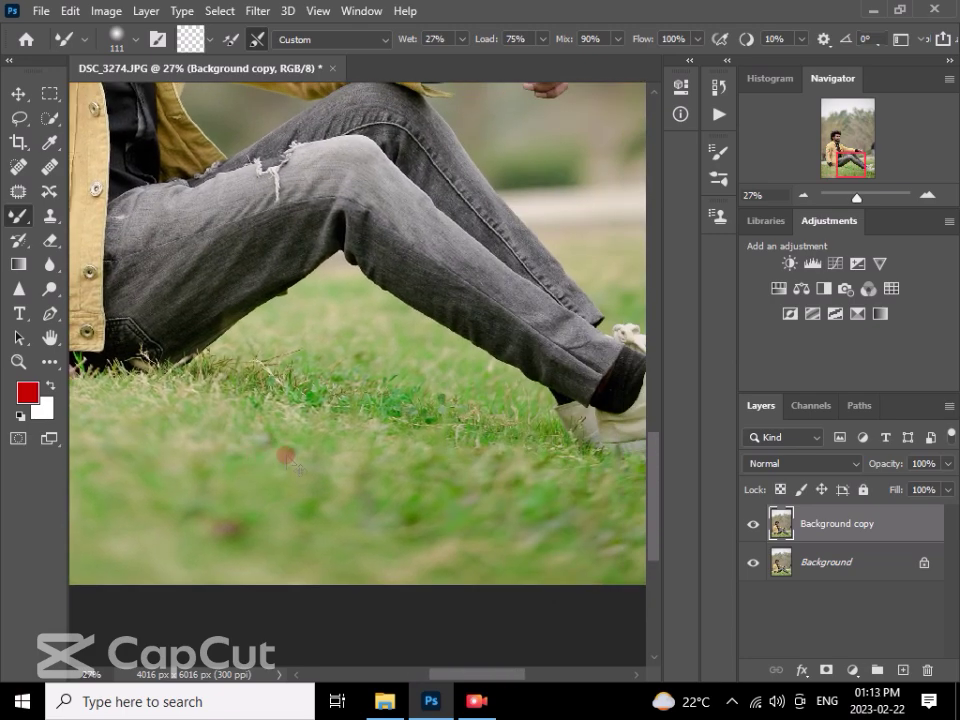
scroll(287, 460, "down", 1)
scroll(296, 450, "down", 1)
scroll(312, 407, "up", 1)
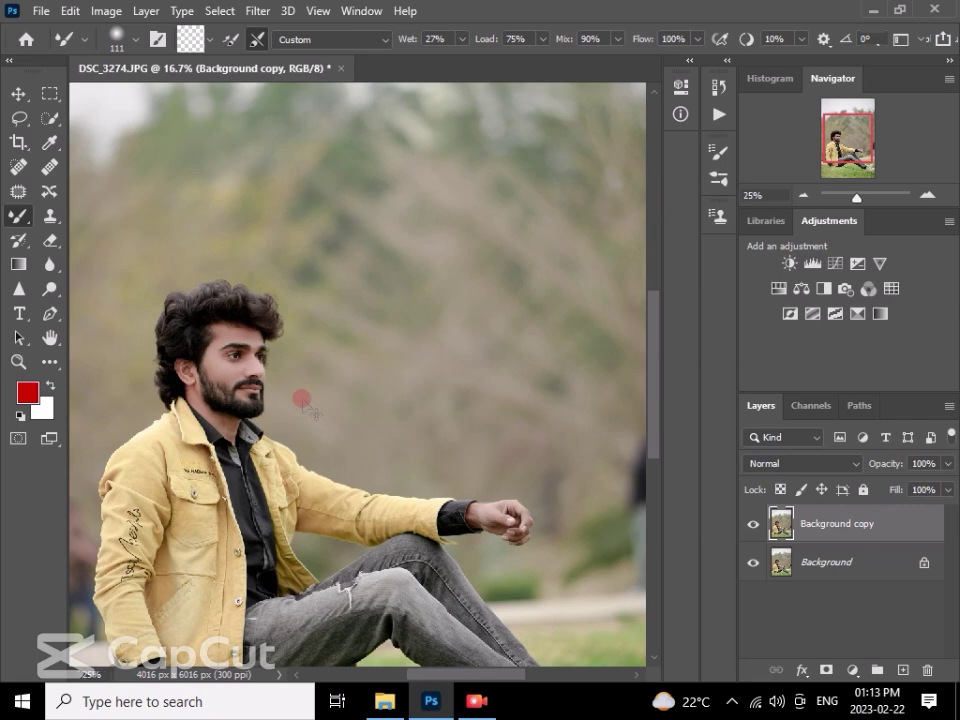
scroll(302, 399, "up", 1)
left_click_drag(332, 452, 445, 404)
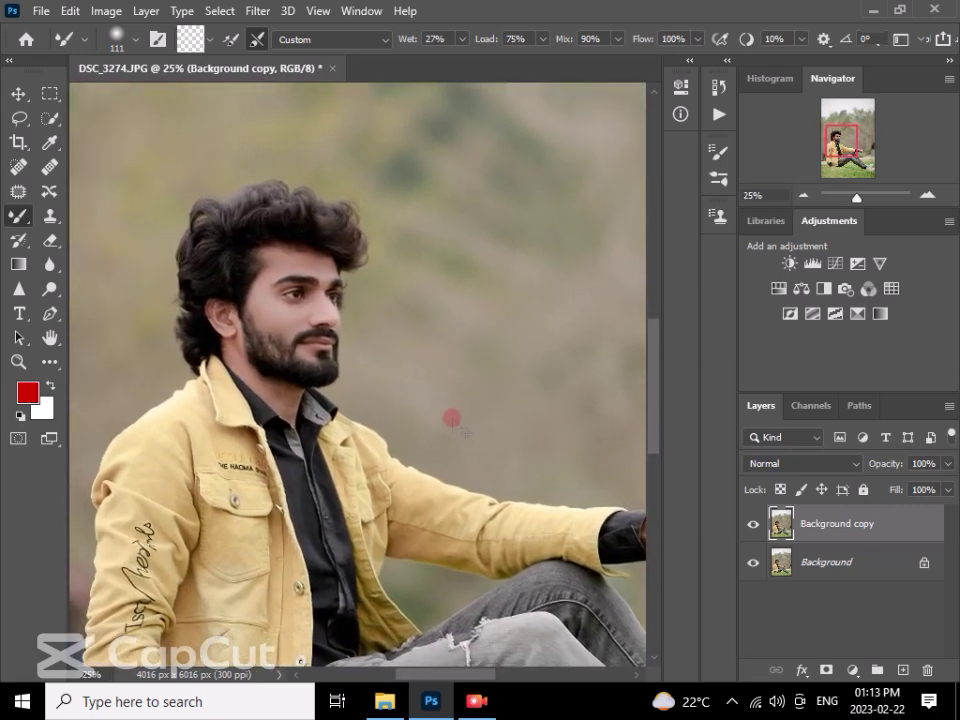
scroll(450, 420, "up", 1)
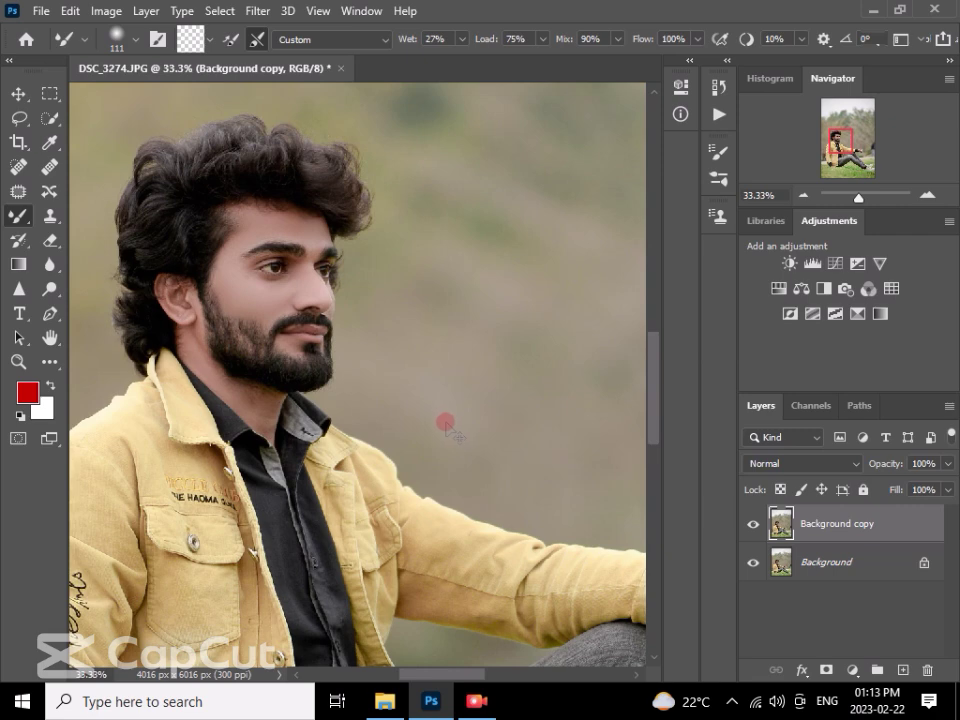
scroll(445, 423, "up", 1)
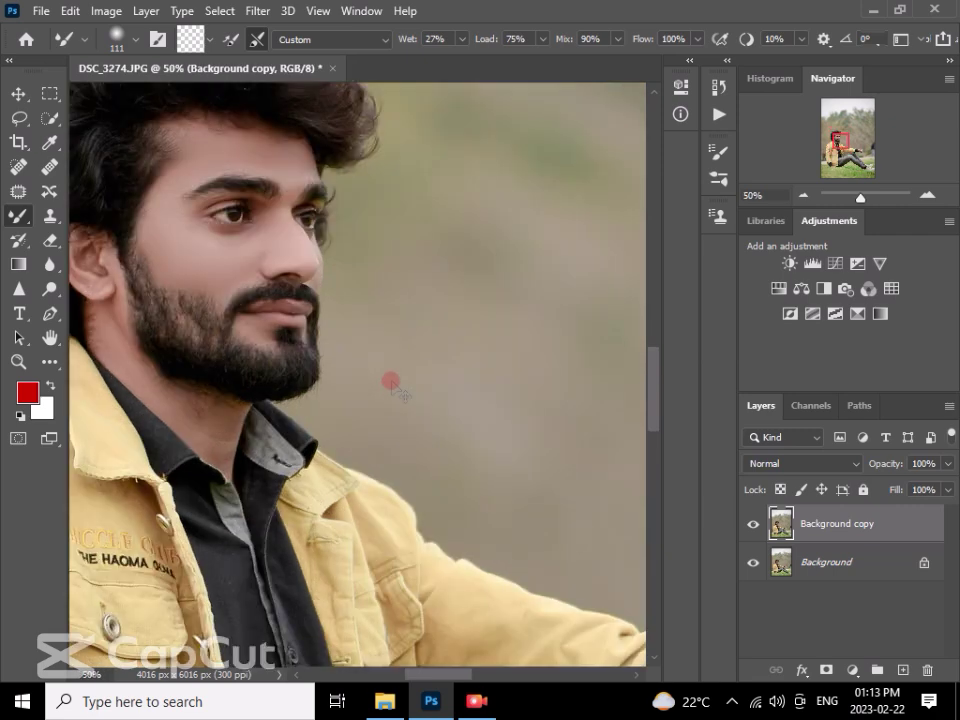
scroll(391, 382, "up", 1)
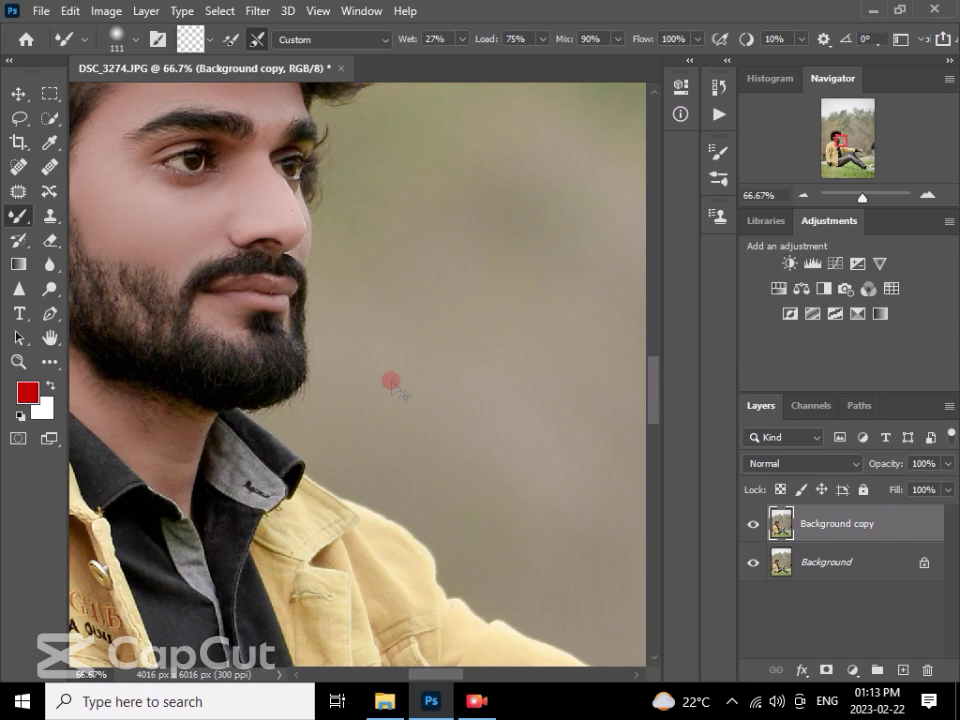
scroll(391, 382, "down", 1)
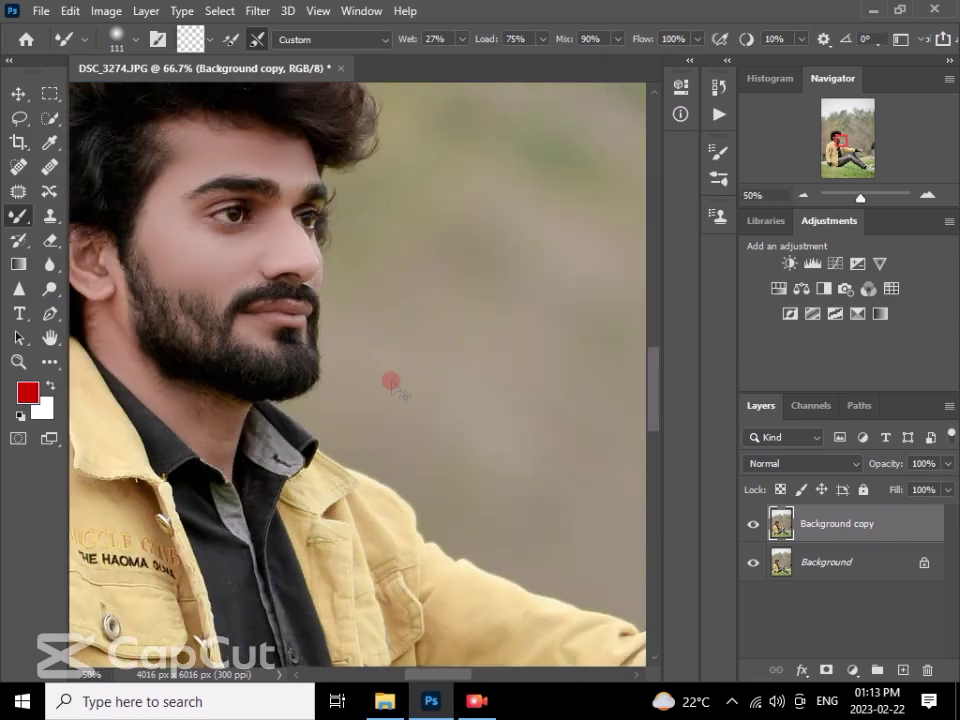
scroll(391, 382, "down", 2)
scroll(391, 382, "down", 1)
scroll(391, 382, "down", 2)
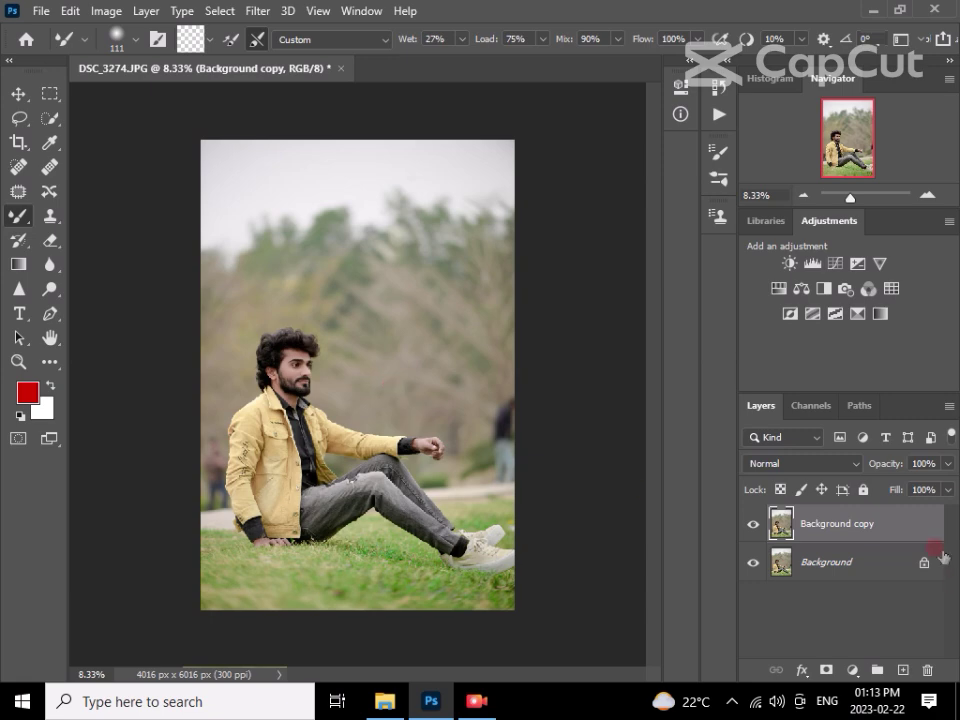
Step: Merge the Background copy down into the Background layer and zoom in on the photo
right_click(797, 523)
left_click(656, 556)
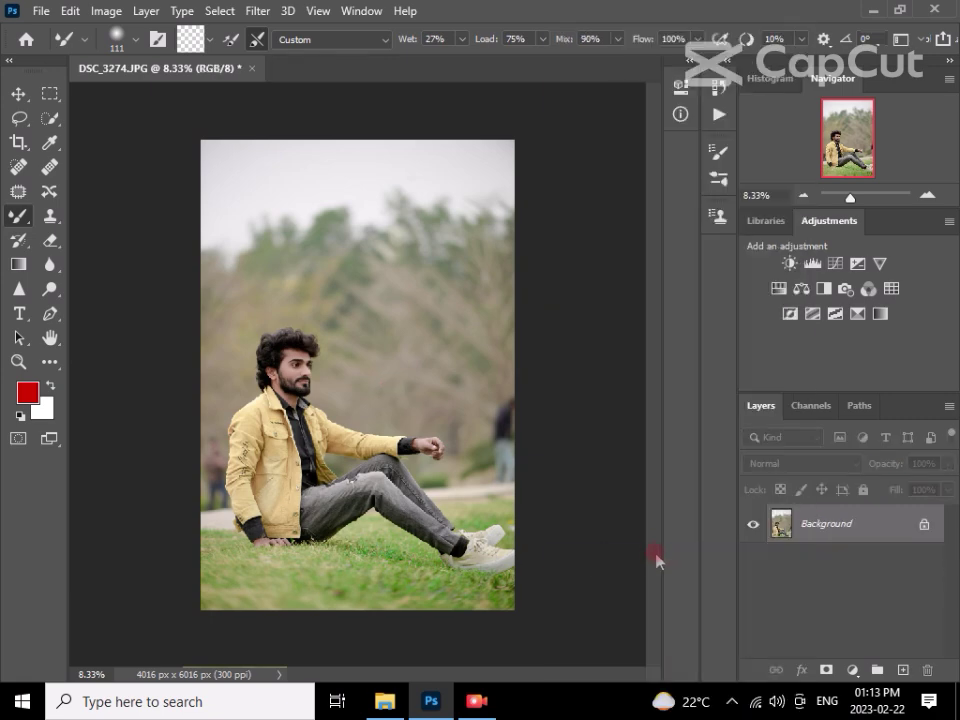
key("ctrl+plus")
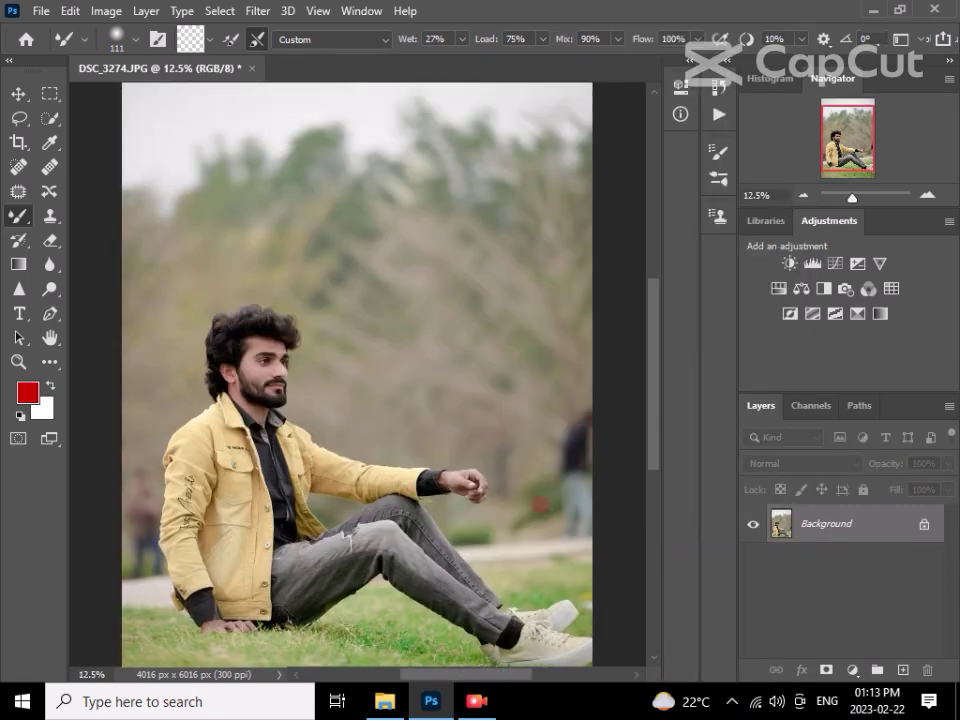
scroll(545, 511, "down", 1)
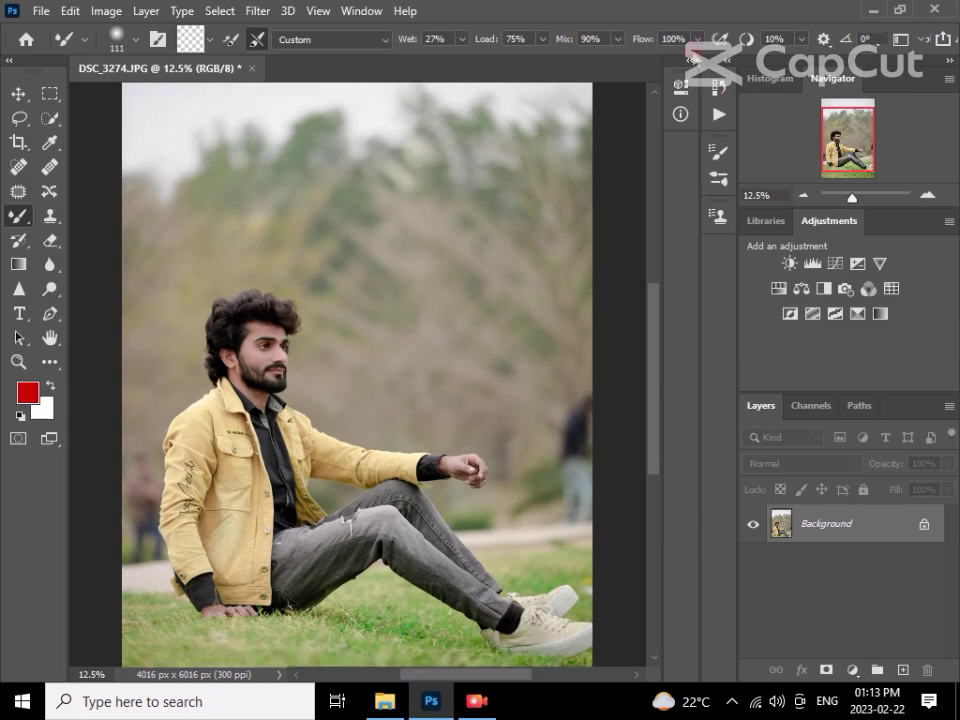
Step: Compare the merged photo against the original snapshot in History, then return to the merge
left_click(716, 84)
scroll(627, 150, "up", 3)
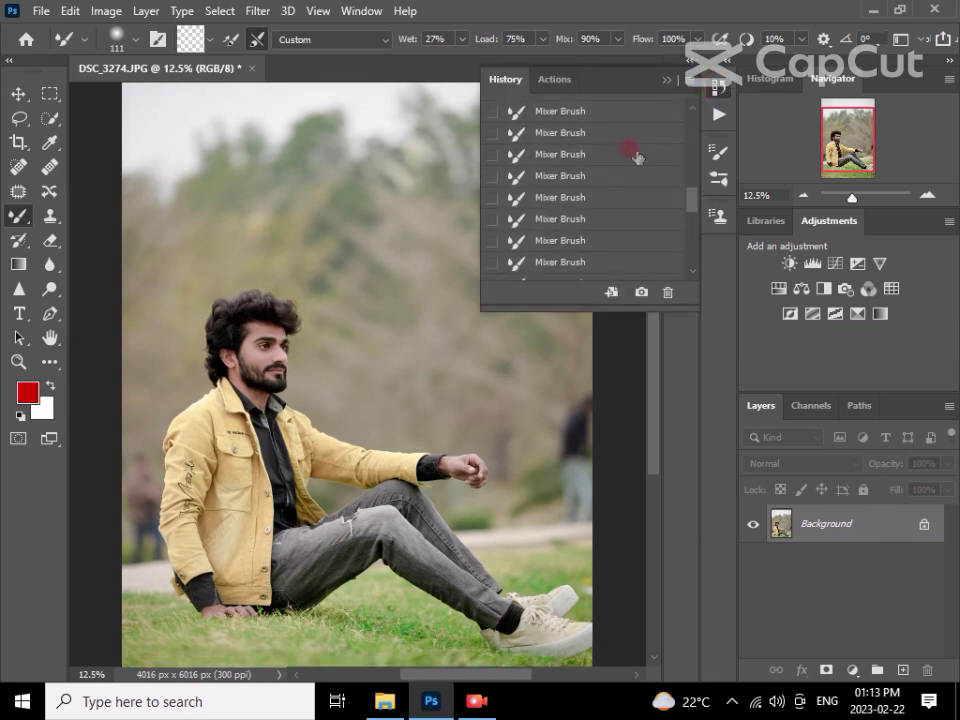
scroll(627, 150, "up", 3)
scroll(630, 148, "up", 3)
left_click(627, 118)
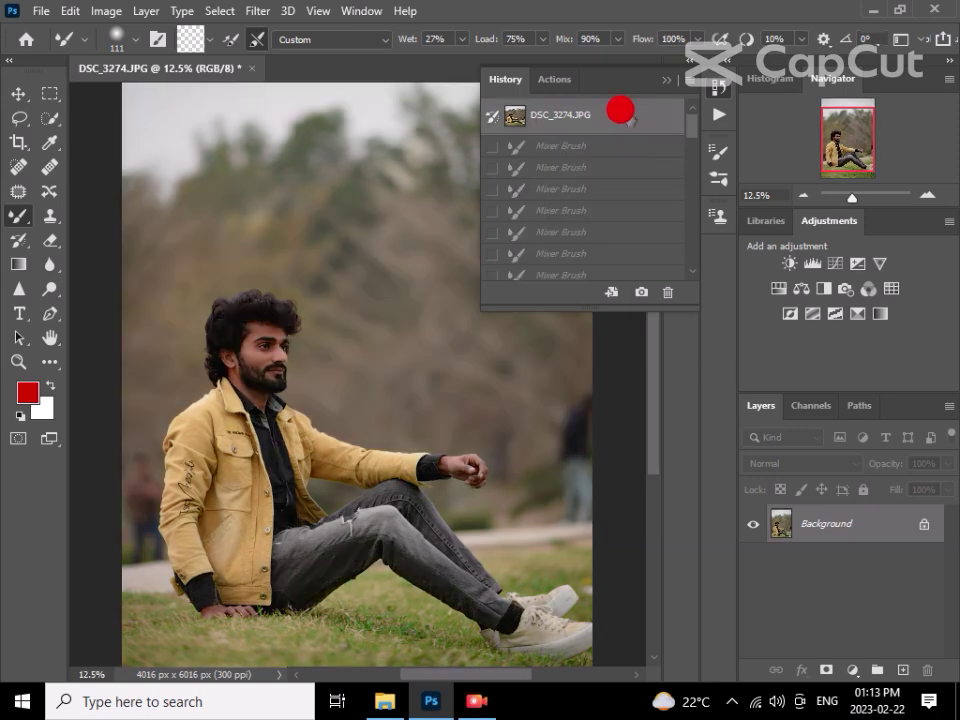
scroll(621, 171, "down", 3)
scroll(622, 200, "down", 3)
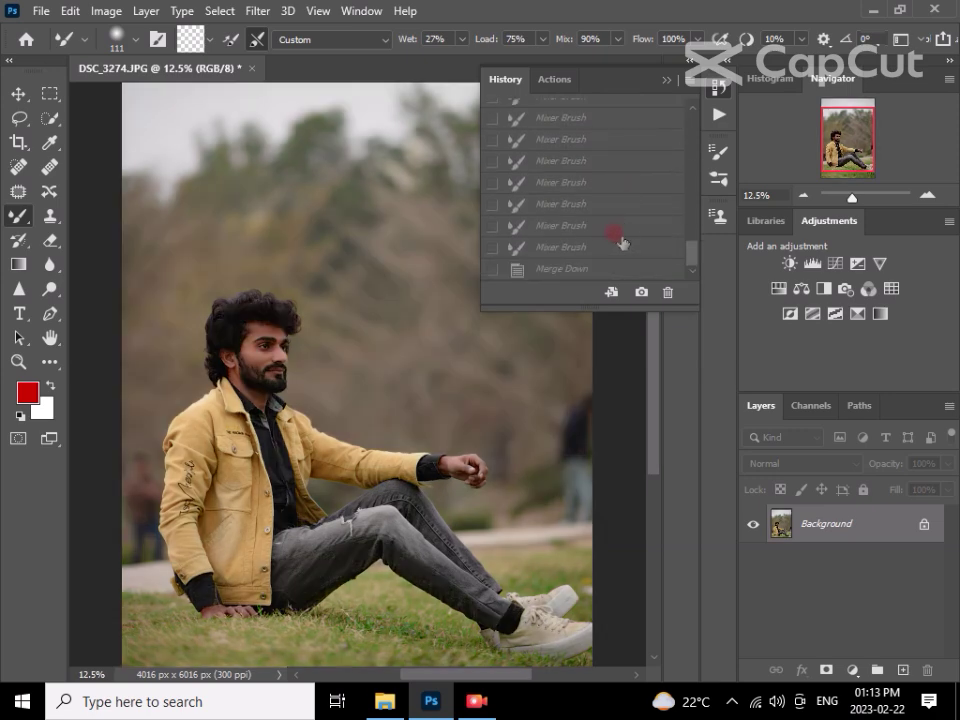
left_click(615, 270)
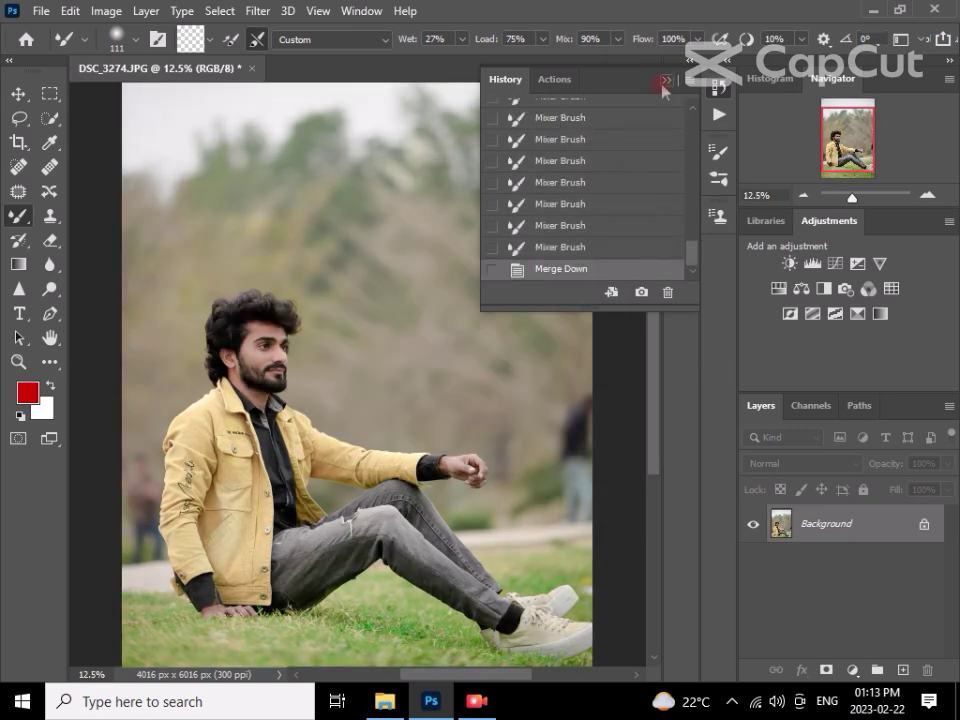
left_click(665, 80)
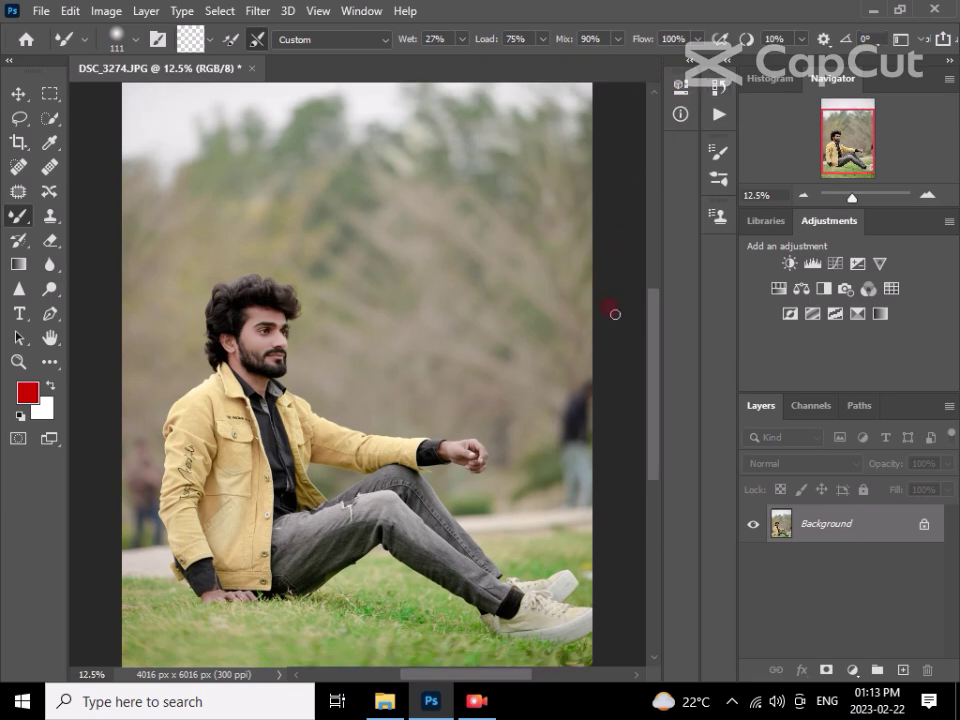
Step: Browse to the logos folder under F:\My Equipment and open, then close, 20210807_144034.png
key("ctrl+o")
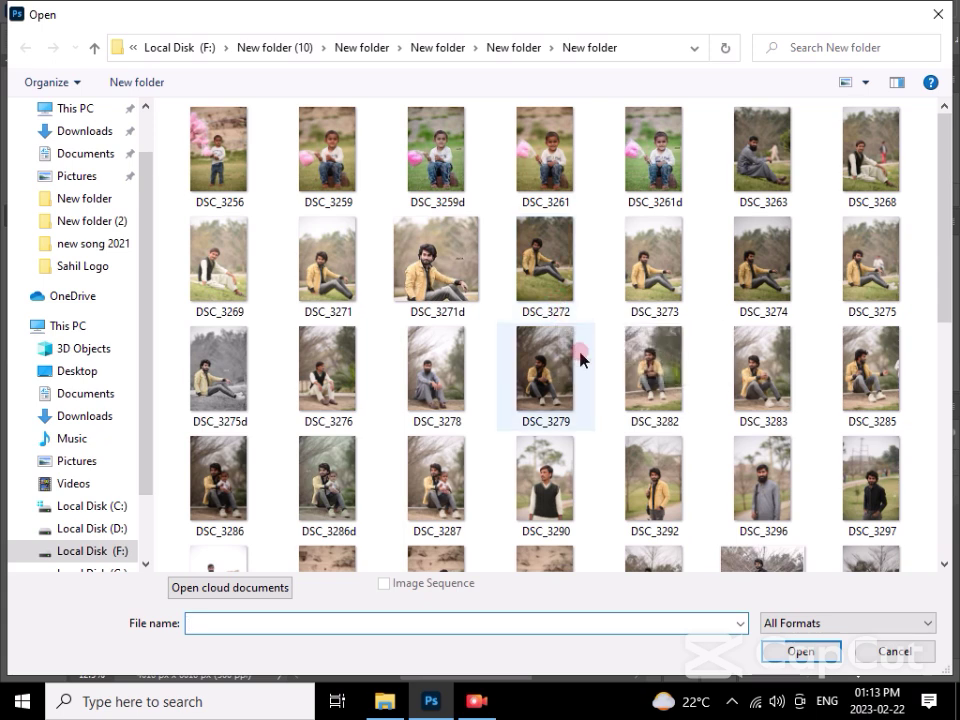
left_click(96, 551)
double_click(638, 176)
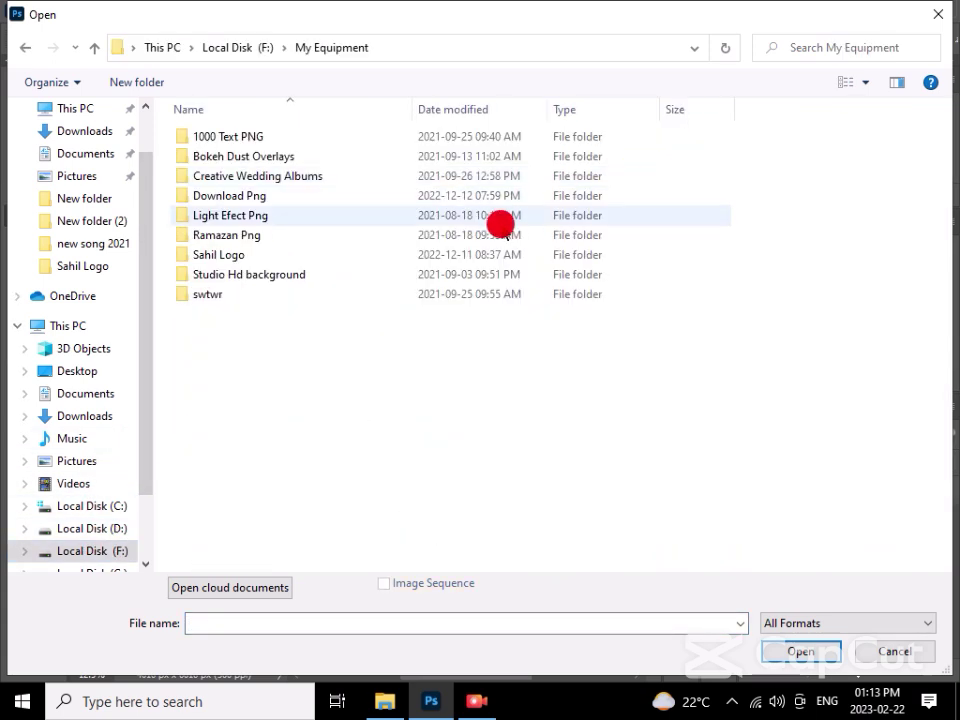
double_click(316, 256)
double_click(885, 168)
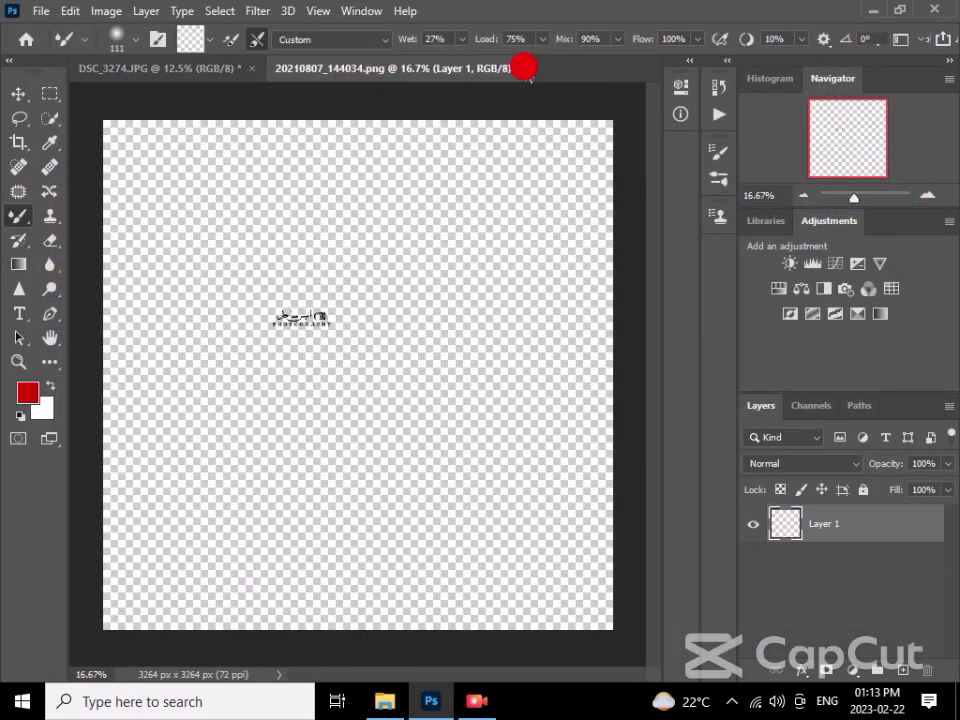
left_click(521, 68)
Step: Open 20210807_144138.png and float its document in its own window
key("ctrl+o")
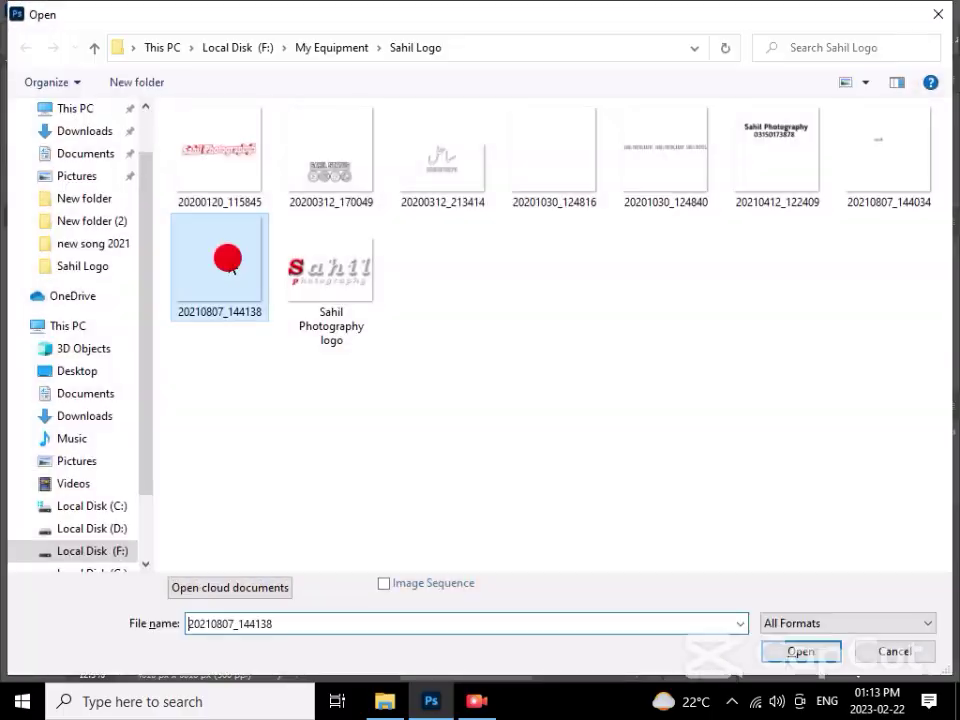
double_click(223, 265)
mouse_move(285, 68)
left_mouse_down()
mouse_move(413, 147)
mouse_move(654, 122)
left_mouse_up()
Step: Copy the white logo onto the portrait beside the man's head, close the logo file, zoom out
scroll(773, 357, "up", 1)
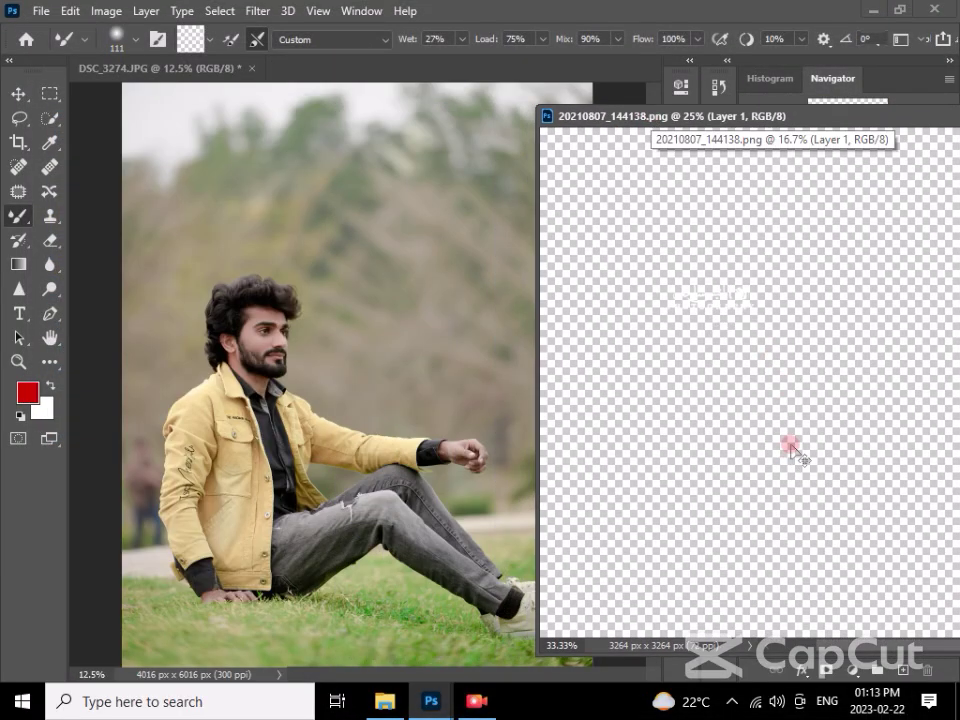
scroll(675, 283, "up", 2)
left_click(18, 93)
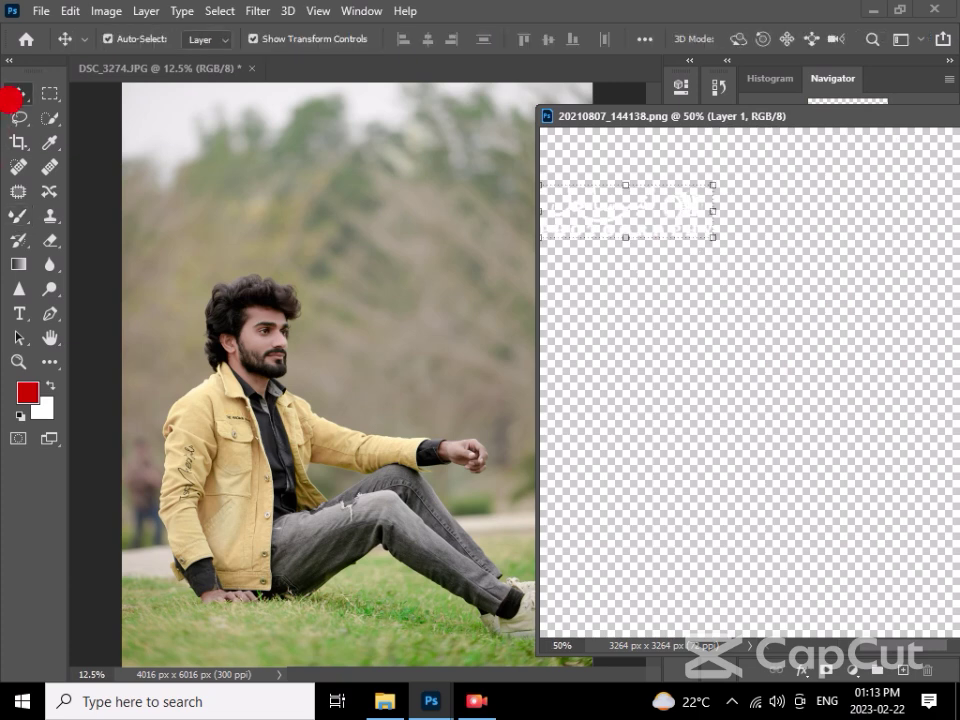
left_click_drag(671, 204, 445, 340)
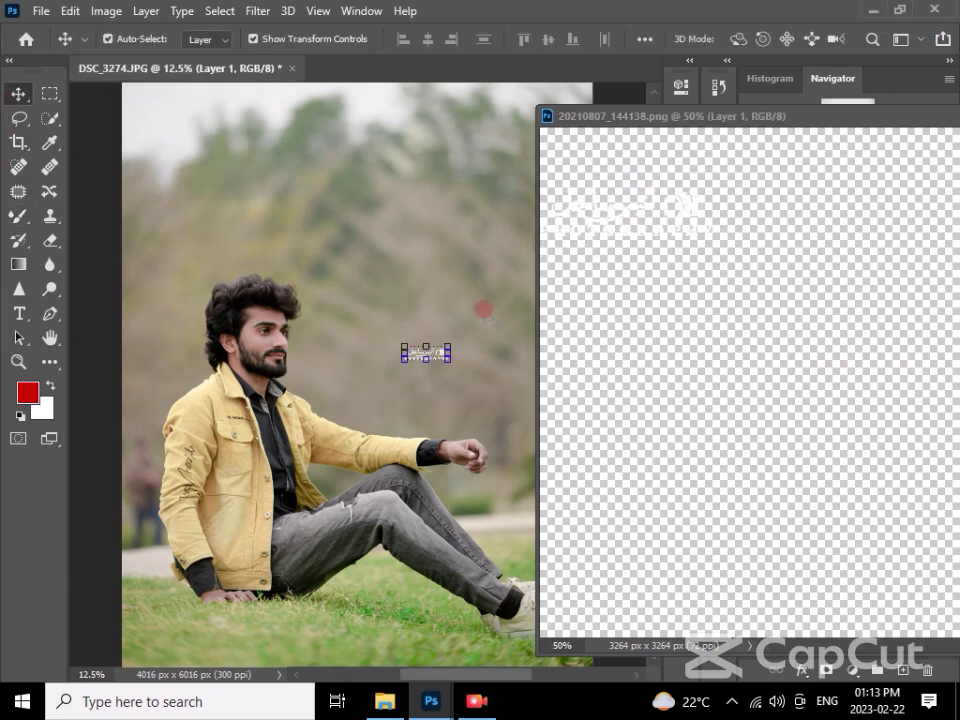
left_click_drag(705, 119, 508, 152)
left_click(844, 148)
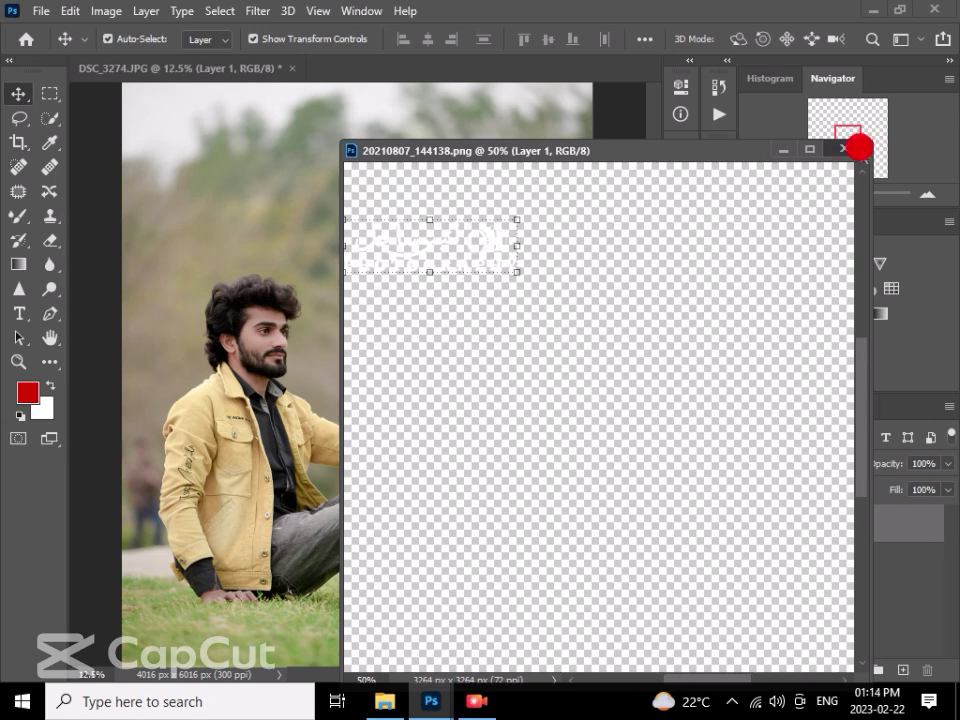
key("ctrl+z")
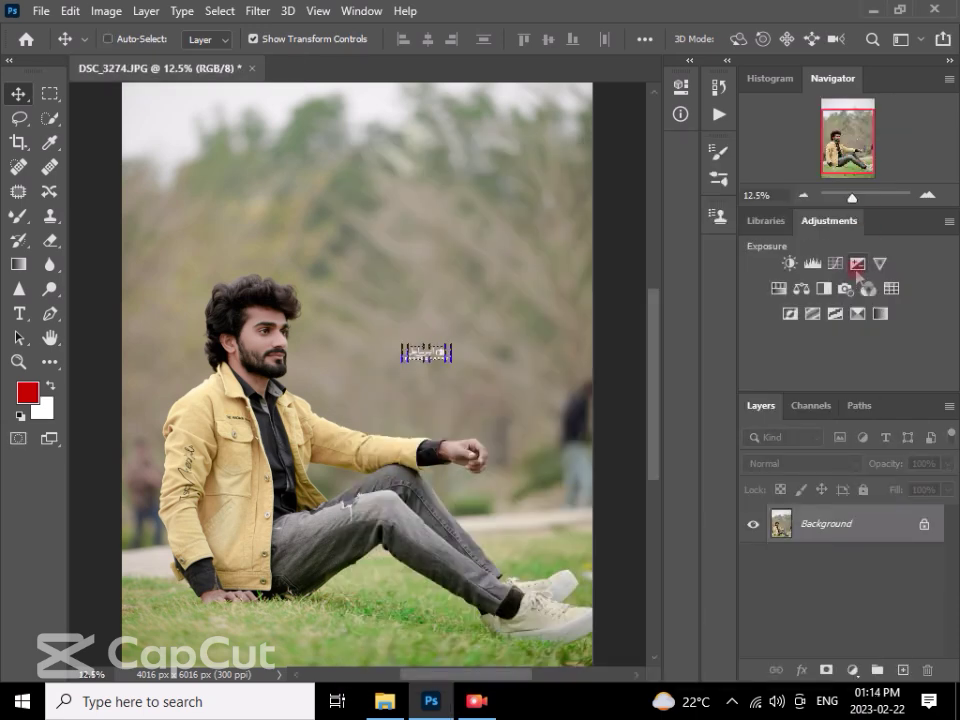
key("ctrl+minus")
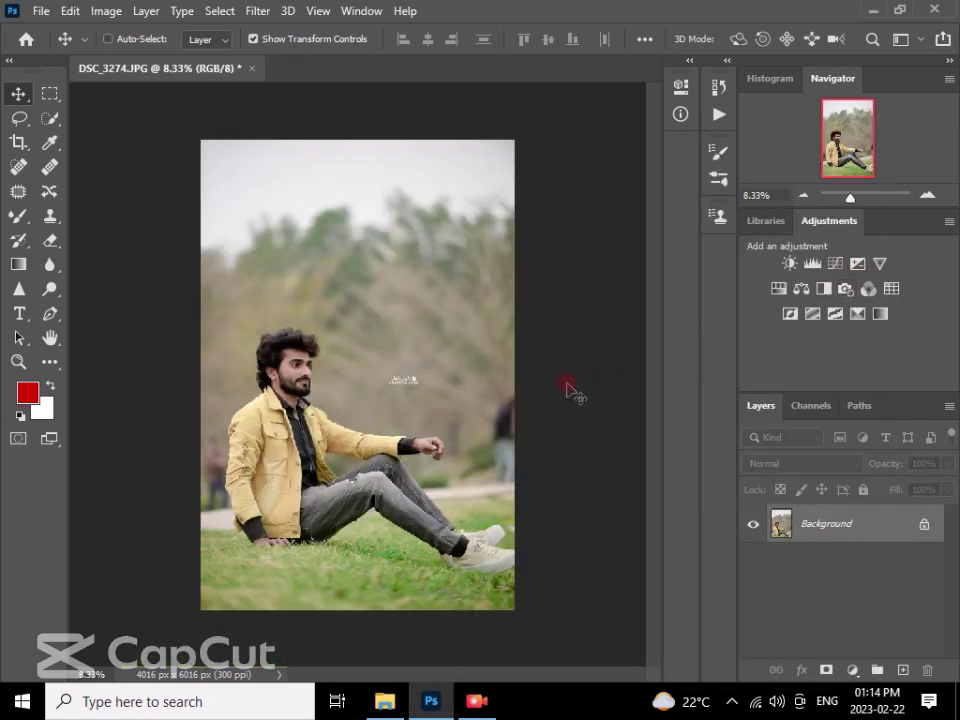
Step: Save the portrait to this computer as the JPEG DSC_3274gg
left_click(41, 12)
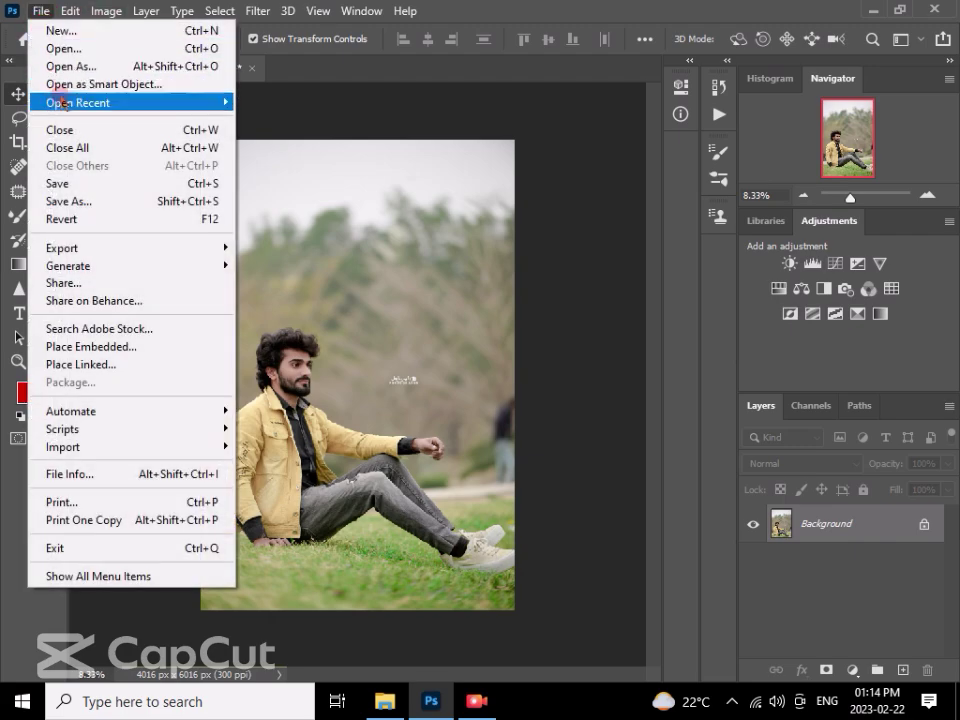
left_click(117, 203)
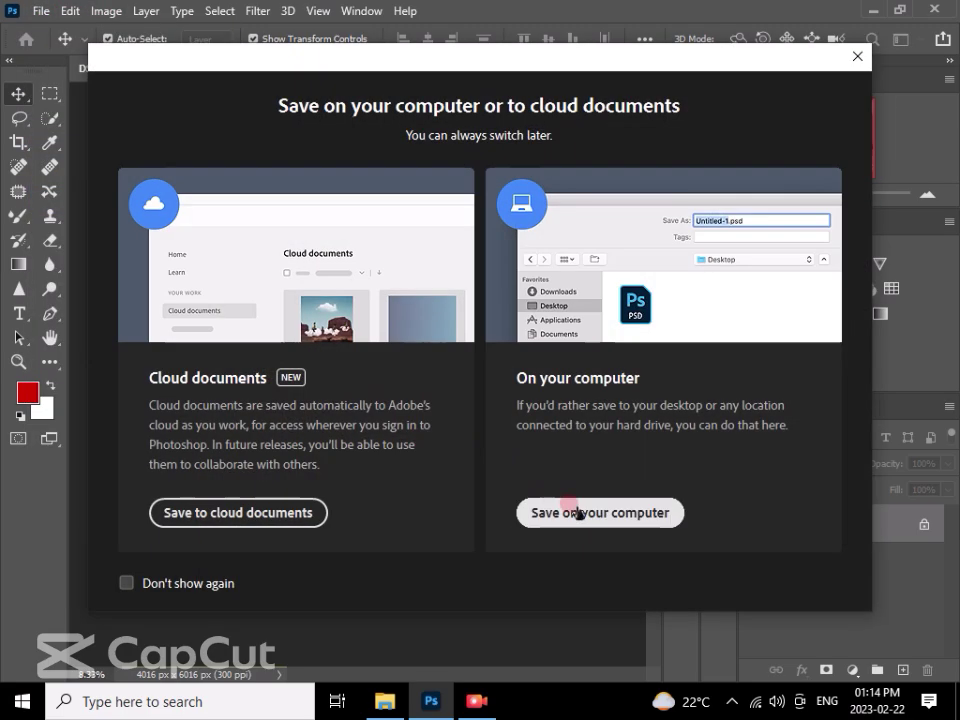
left_click(574, 512)
left_click(509, 479)
type("gg")
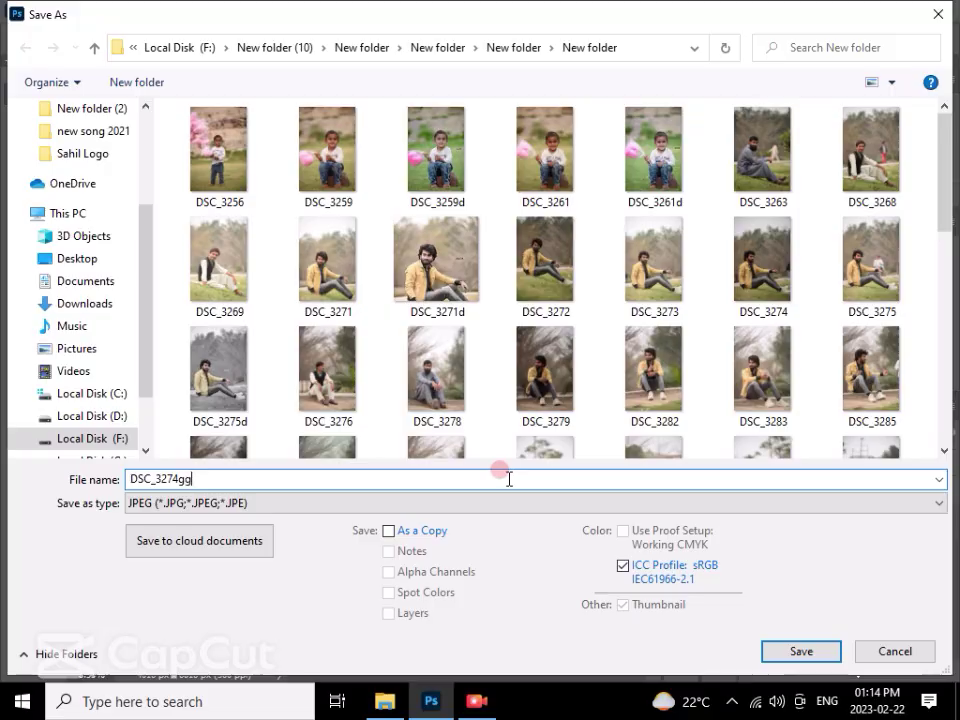
key("Return")
key("Return")
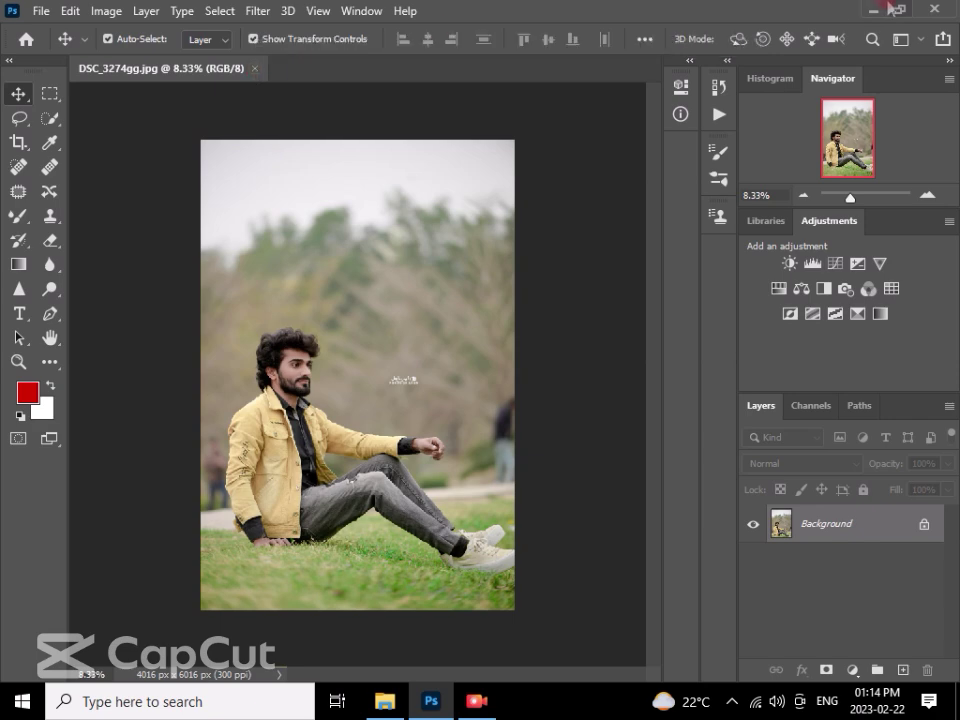
Step: Minimize Photoshop and launch Opera from its desktop shortcut
left_click(876, 8)
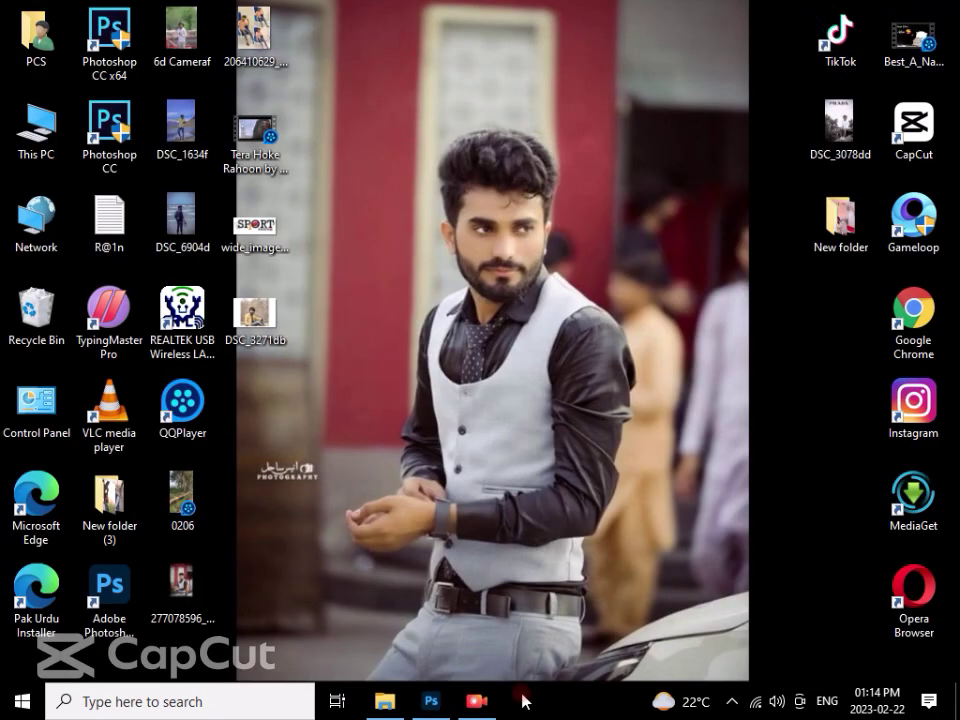
left_click(897, 604)
double_click(899, 610)
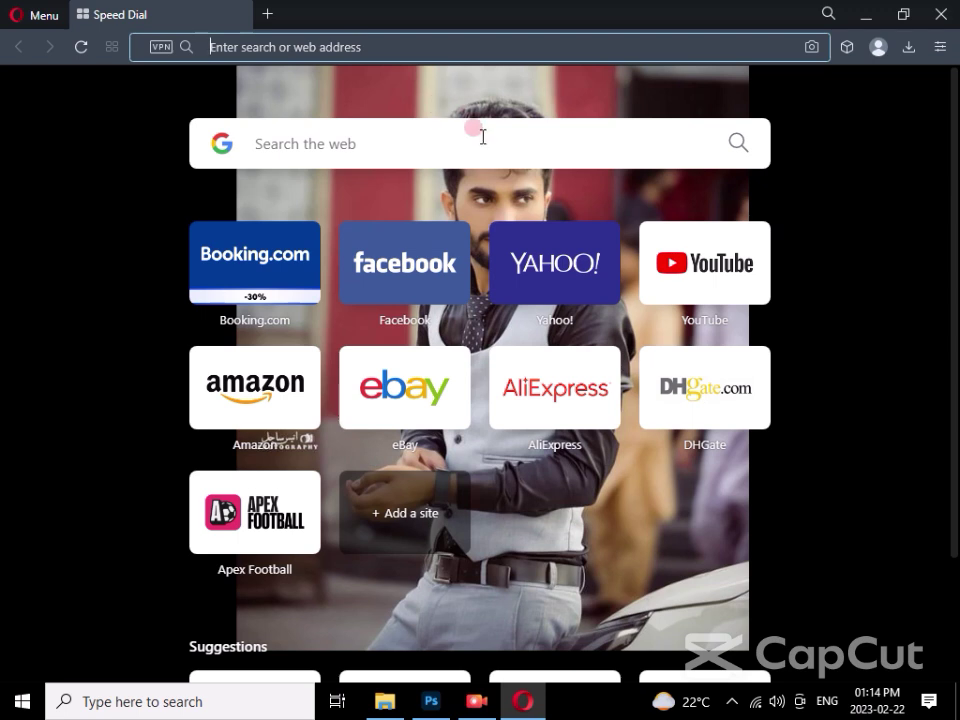
Step: Search Google for 'photoshop bu tuhin' and scroll through the results
left_click(460, 148)
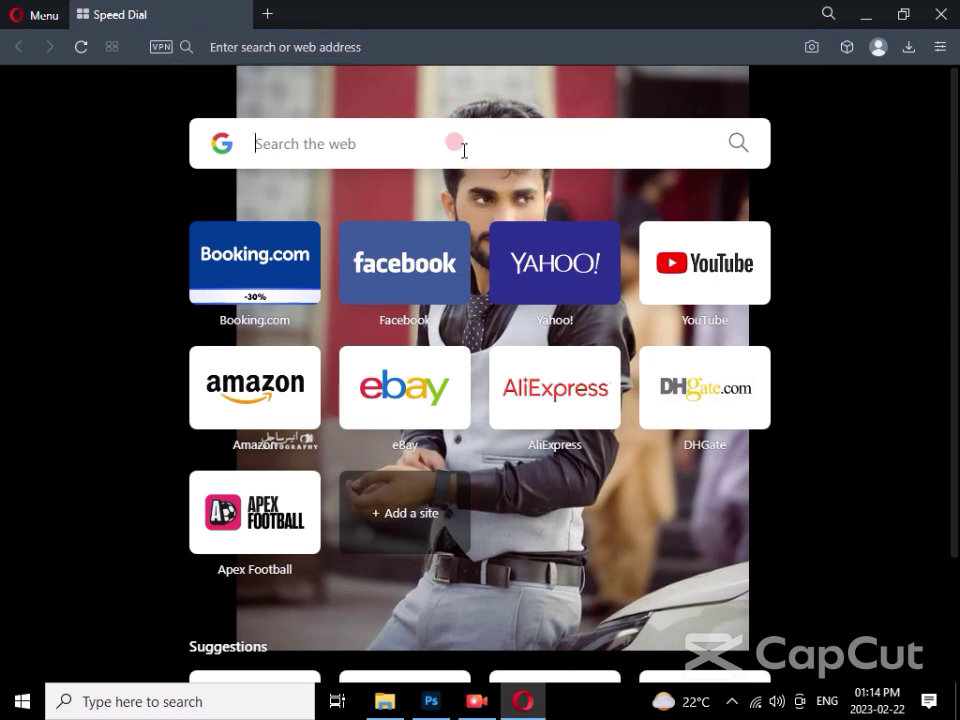
type("photoshop bu tuhi")
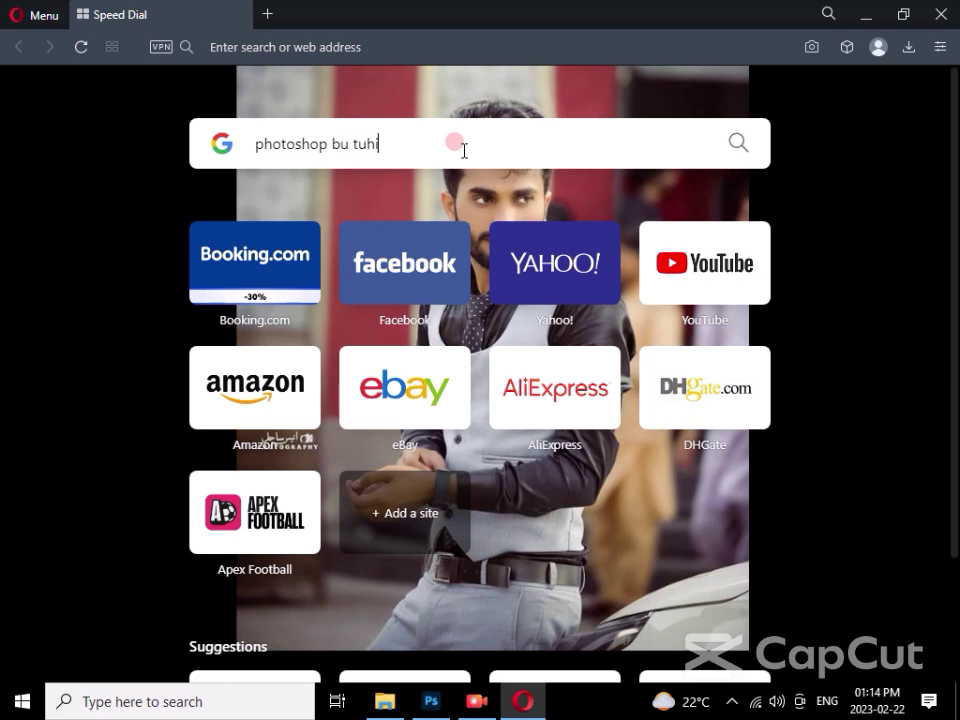
type("n")
key("Return")
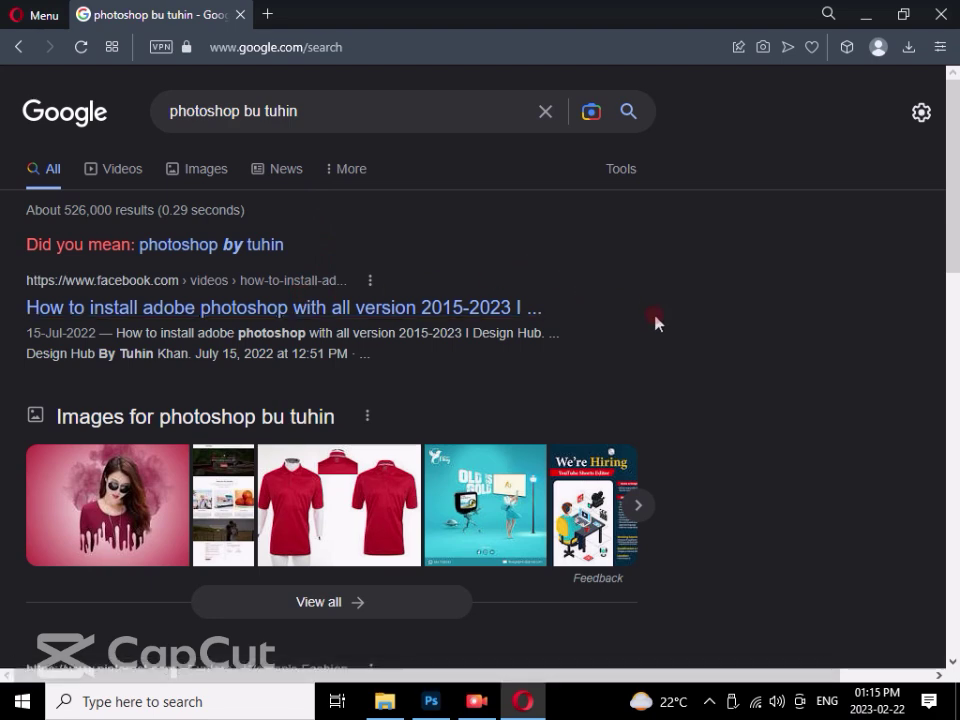
scroll(530, 325, "down", 3)
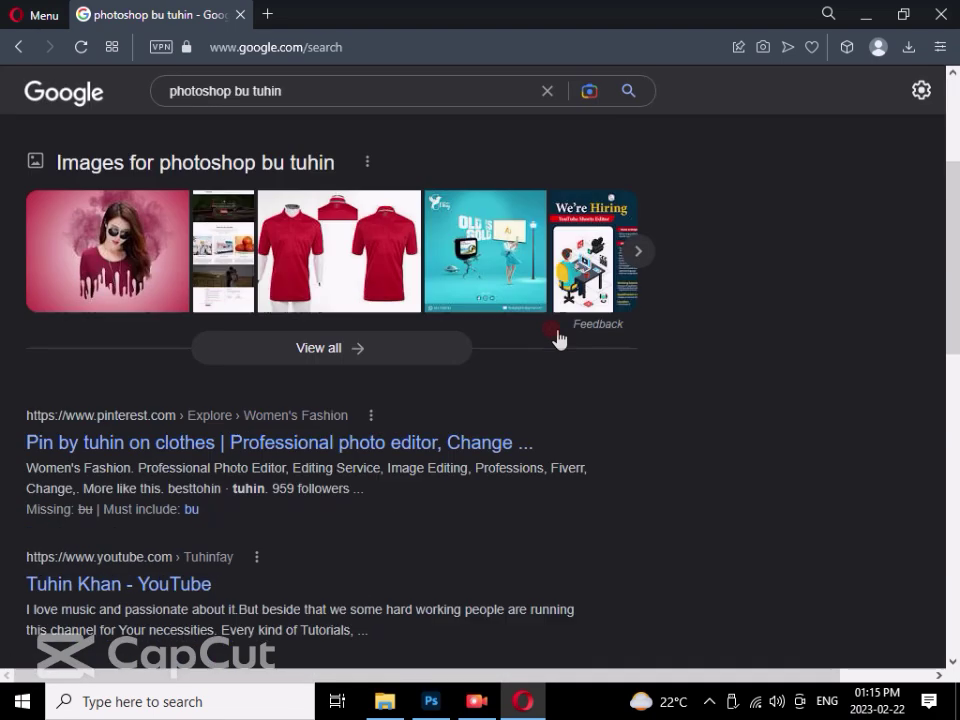
scroll(420, 335, "down", 3)
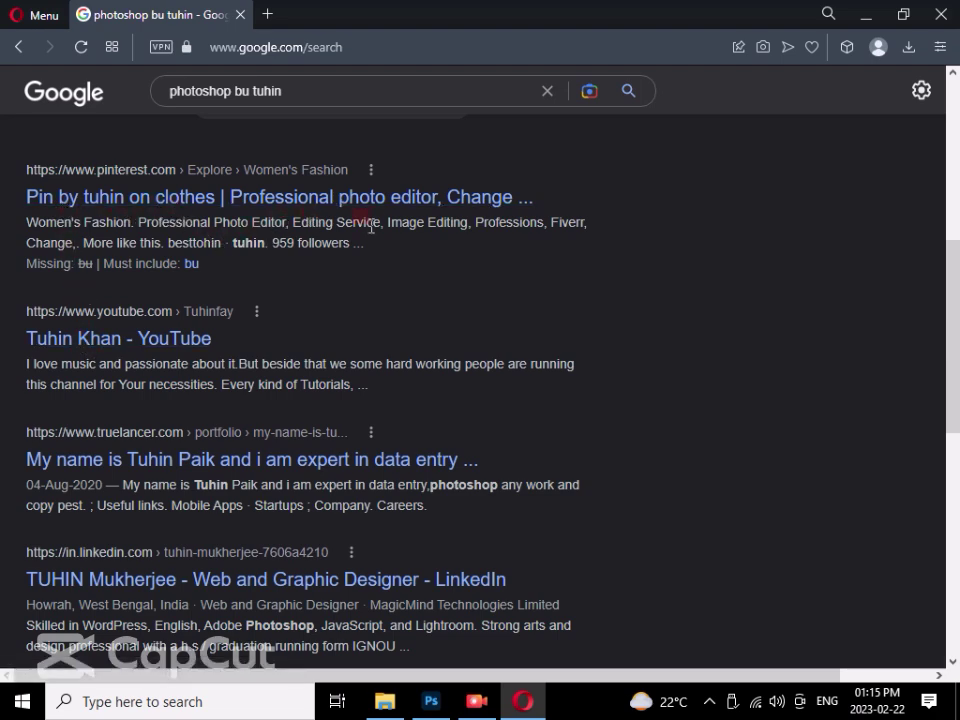
scroll(390, 225, "down", 3)
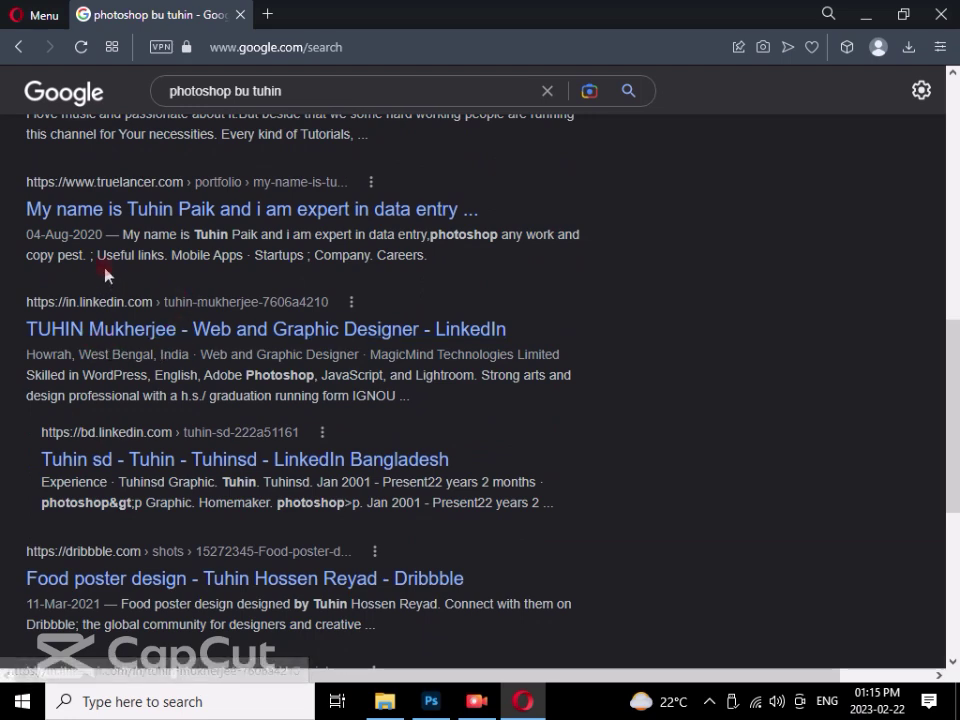
scroll(320, 468, "down", 1)
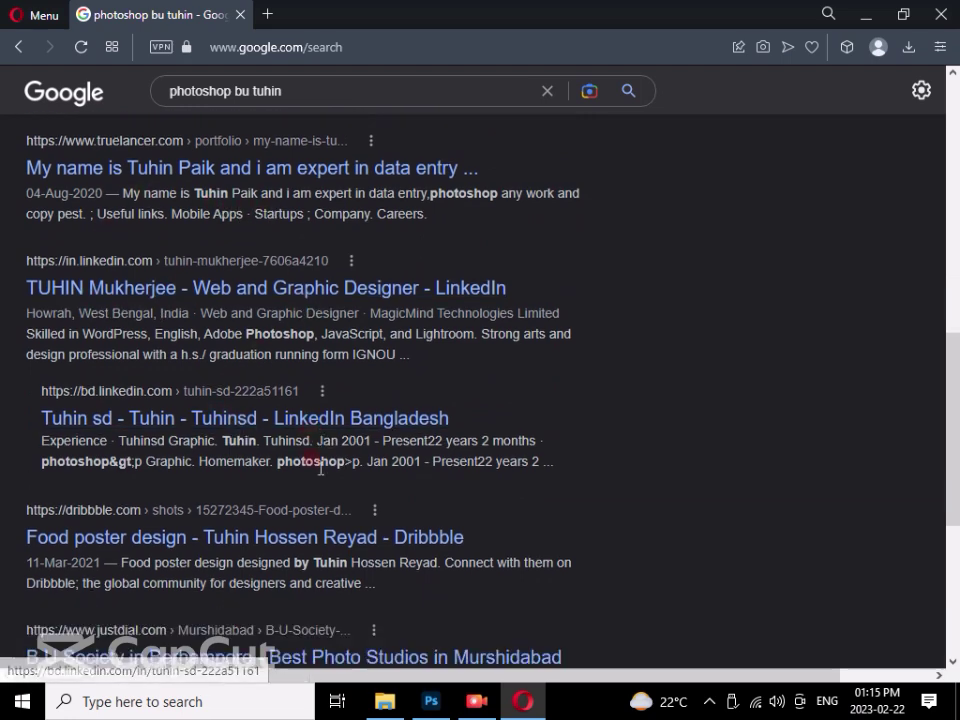
scroll(135, 467, "down", 1)
scroll(360, 450, "up", 10)
scroll(298, 199, "up", 3)
Step: Refine the search to 'photoshop bu tuhin apk'
left_click(331, 114)
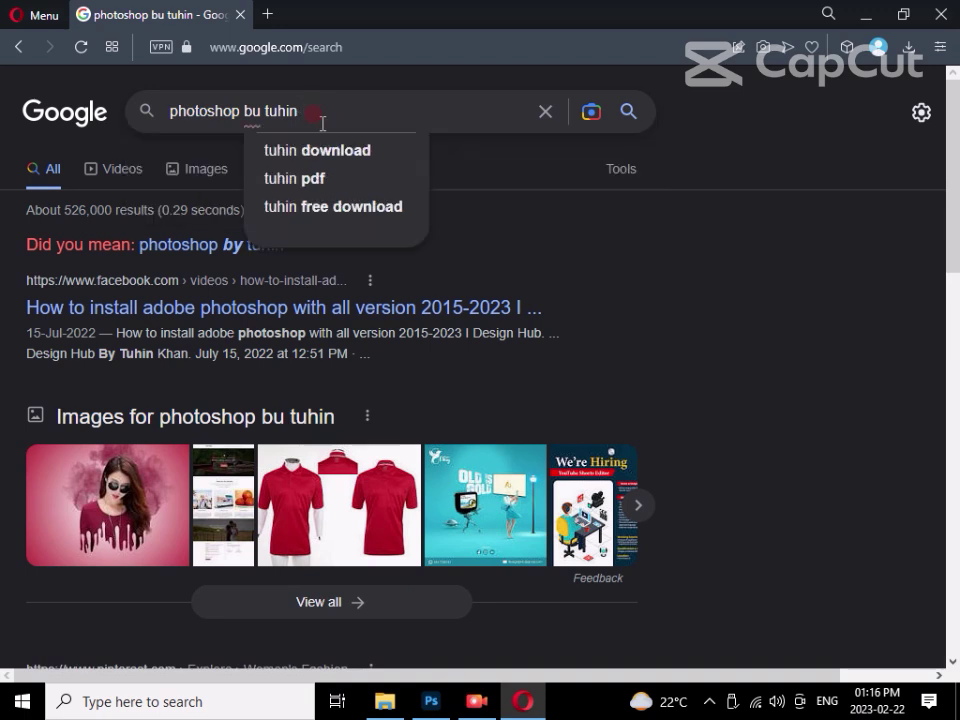
type(" apk")
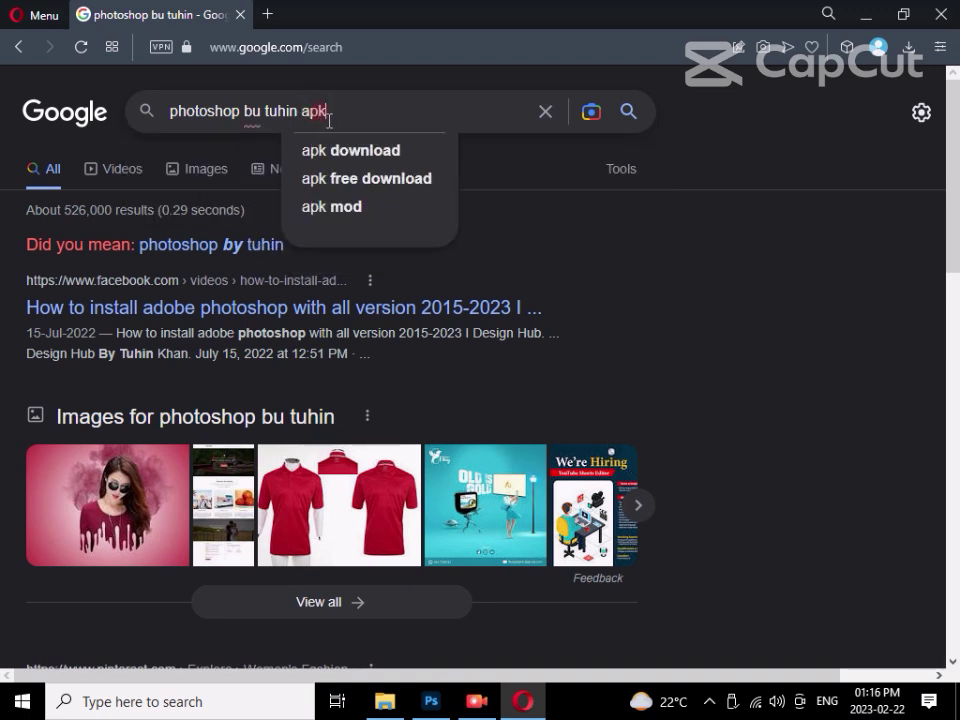
key("Return")
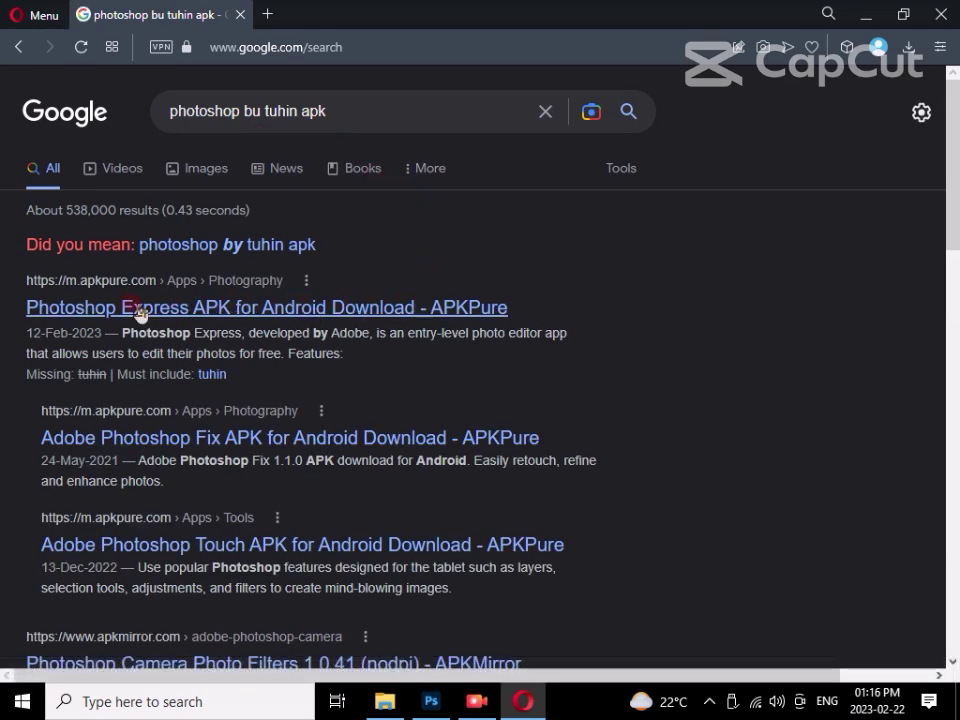
Step: Open APKPure's Photoshop Express page, request the 243.7 MB APK download, and close Opera
left_click(420, 310)
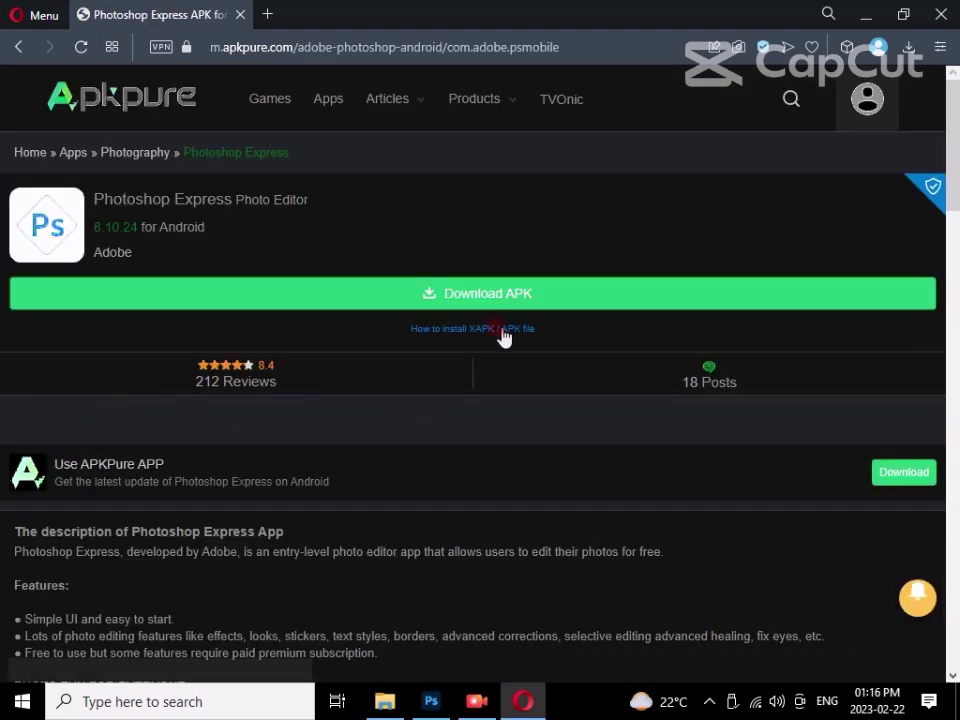
left_click(440, 296)
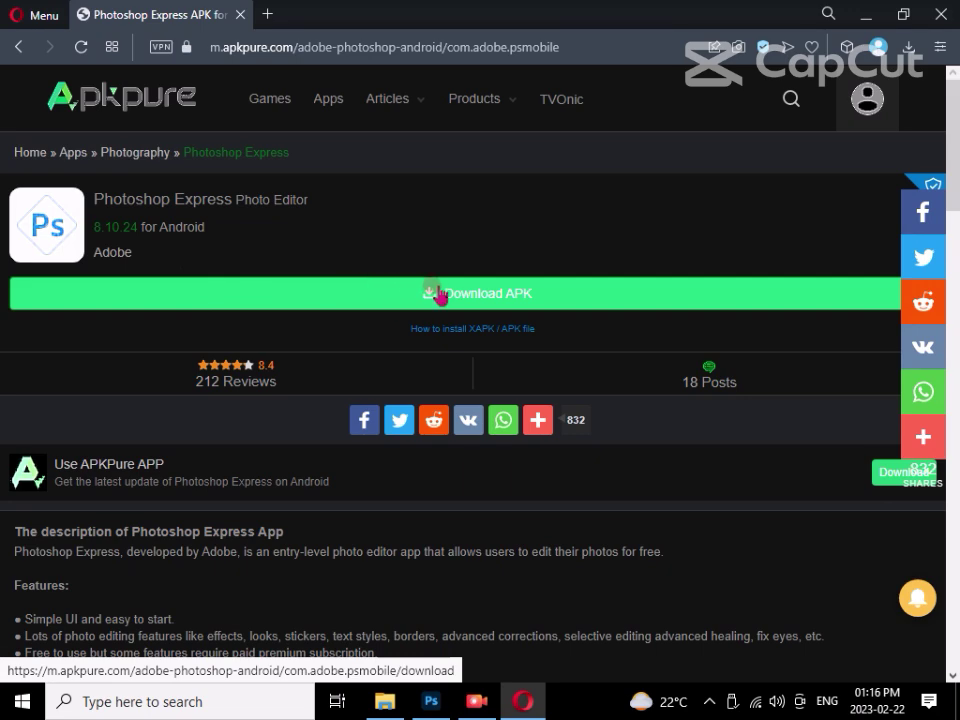
left_click(442, 294)
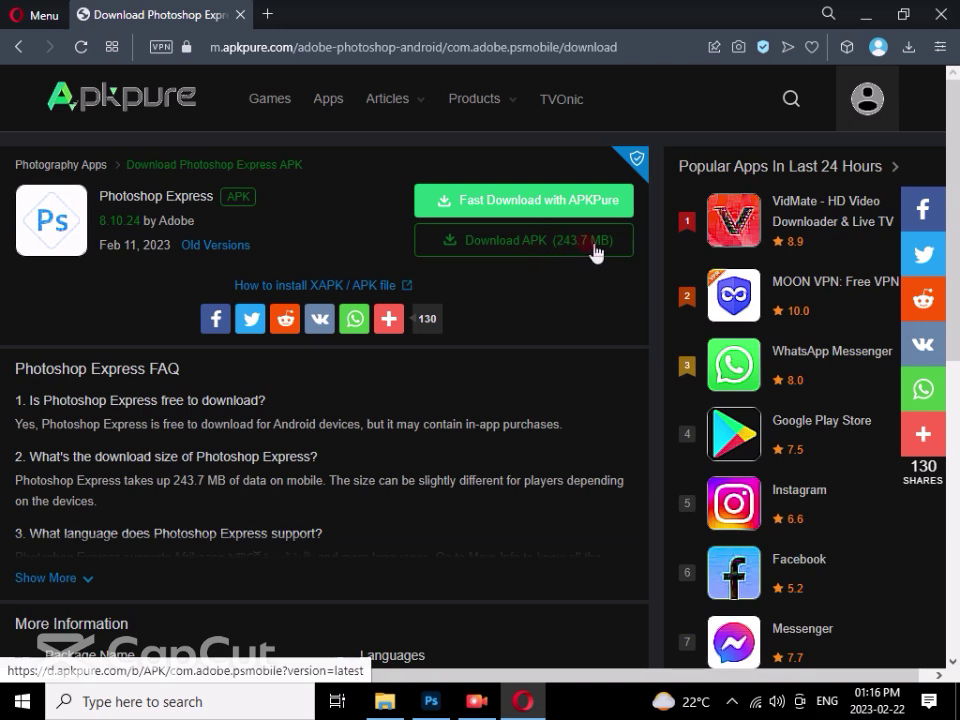
left_click(557, 248)
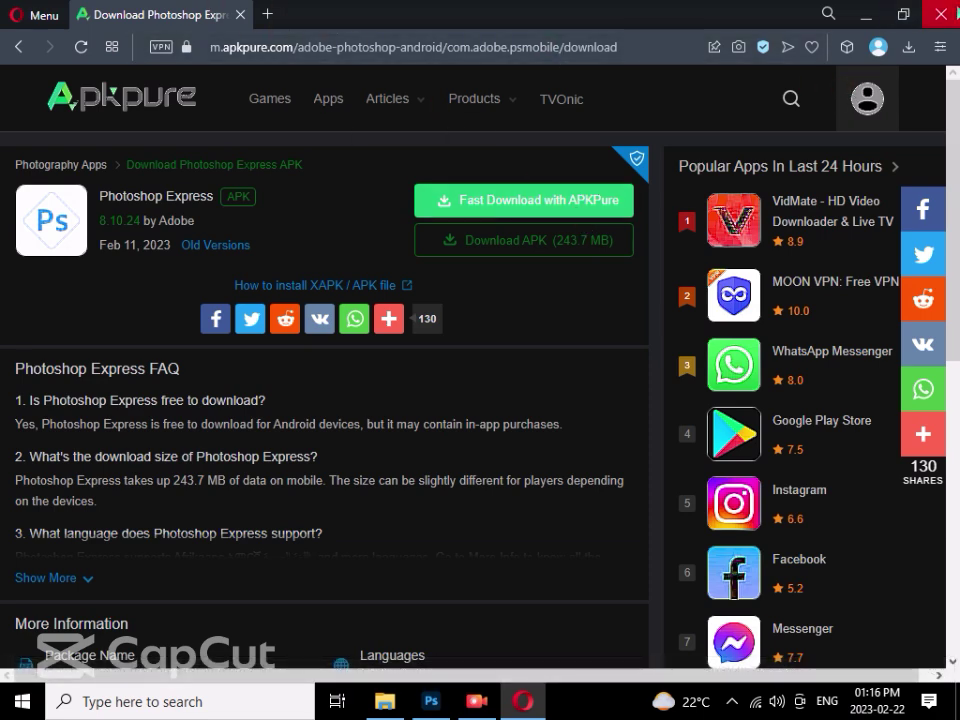
left_click(938, 14)
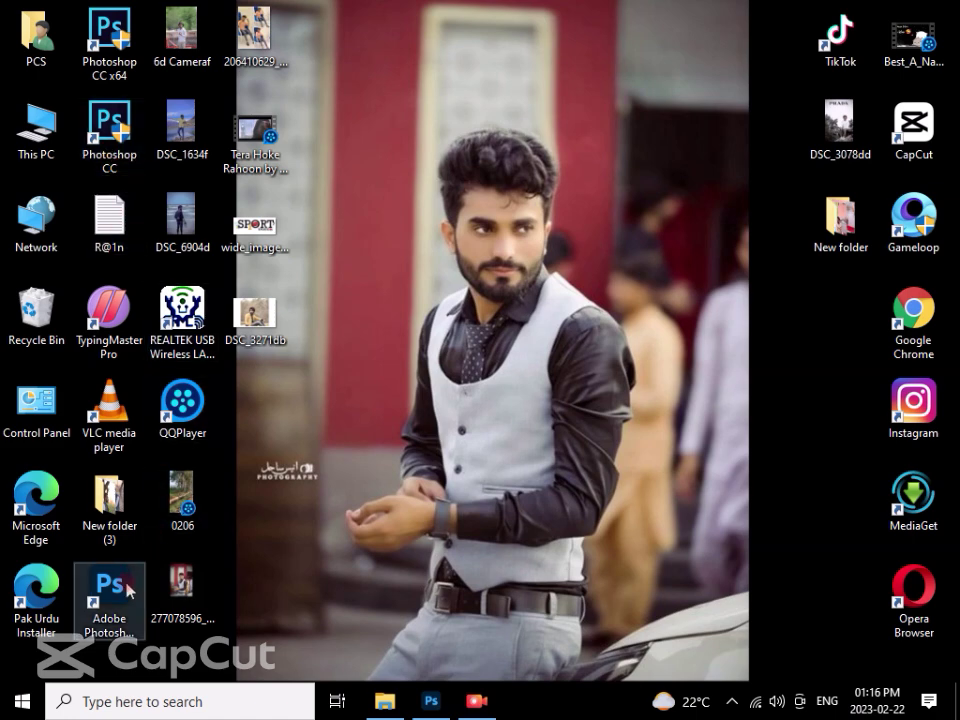
Step: Refresh the desktop several times from its context menu, then restore the Screen Recorder window
right_click(400, 350)
left_click(454, 401)
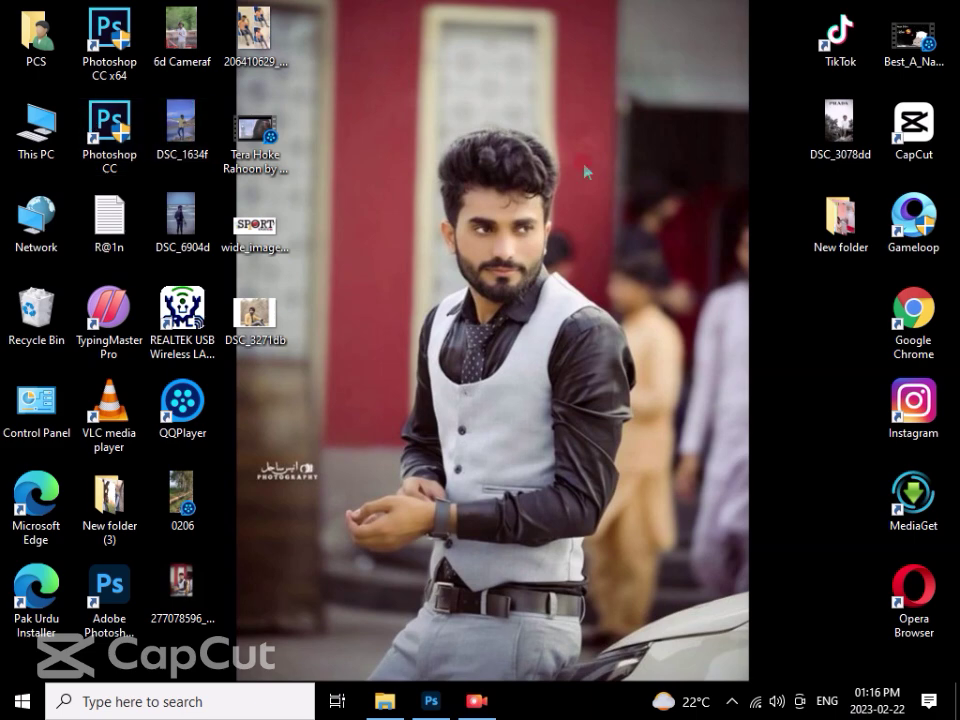
right_click(297, 386)
left_click(379, 433)
right_click(465, 300)
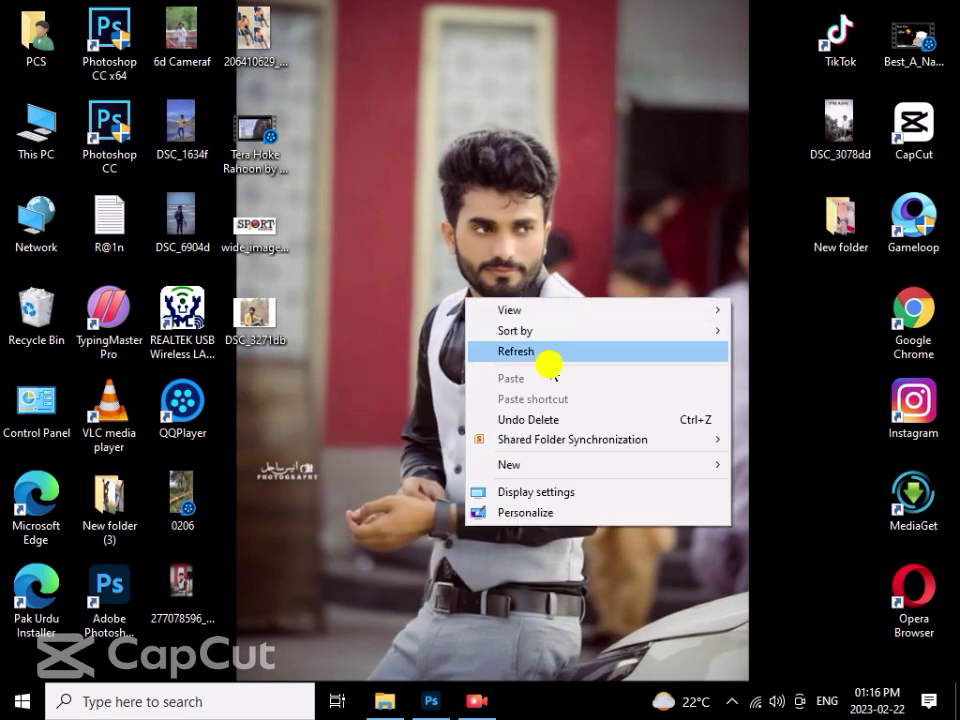
left_click(118, 120)
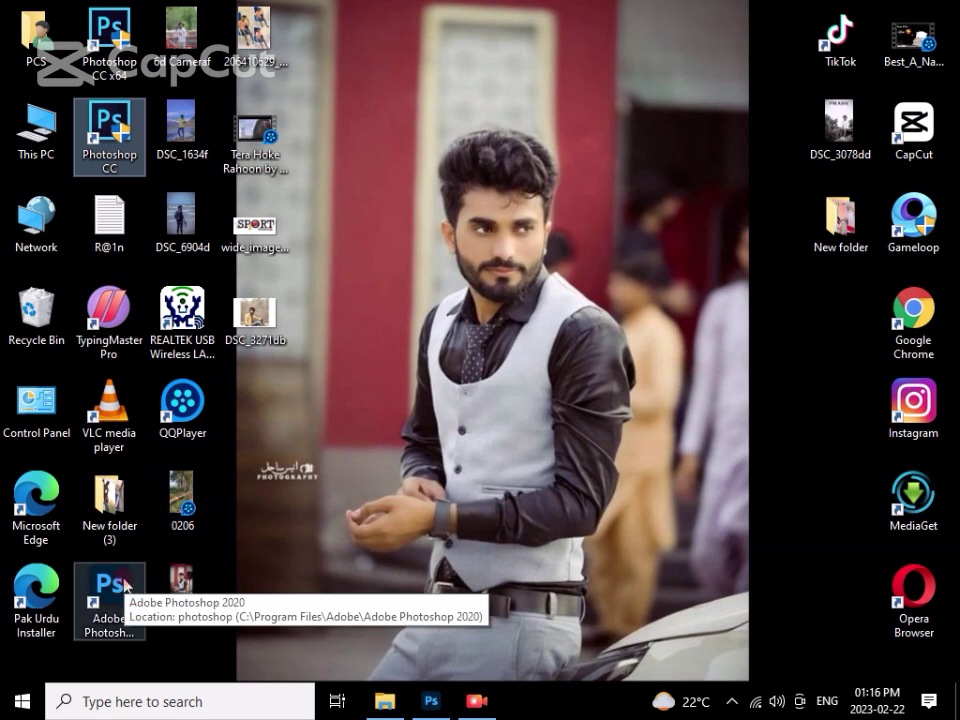
right_click(343, 322)
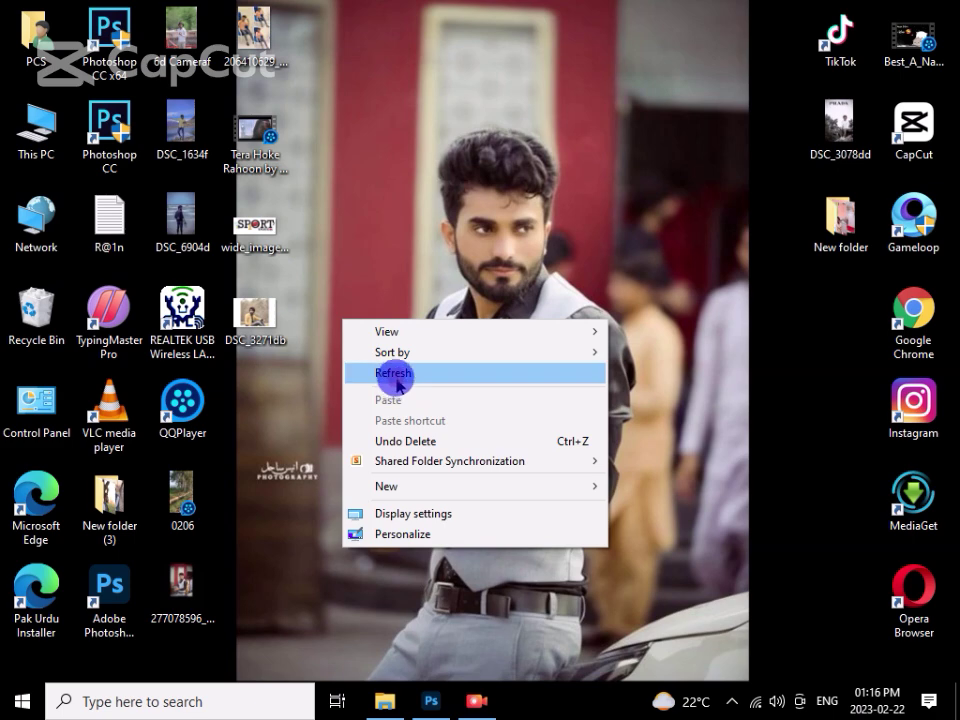
left_click(410, 370)
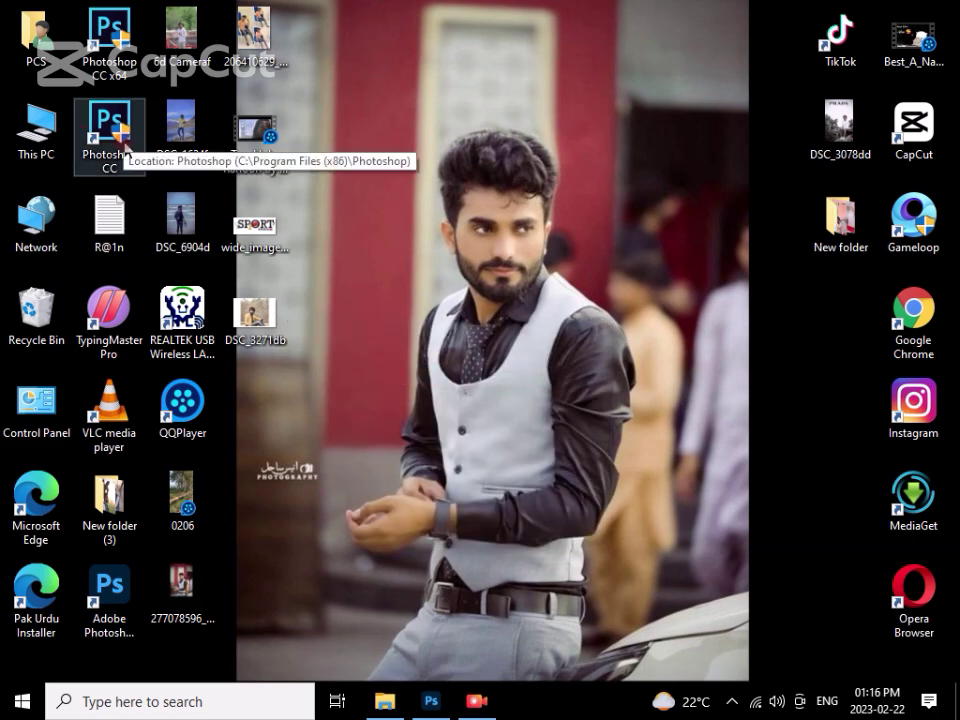
right_click(483, 220)
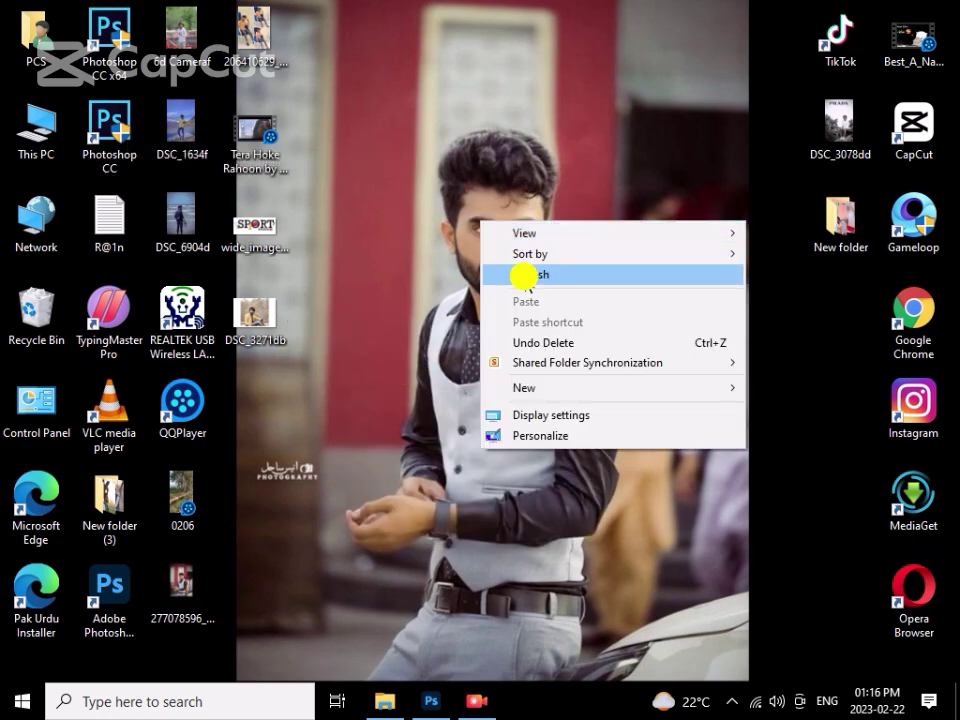
left_click(533, 276)
left_click(475, 705)
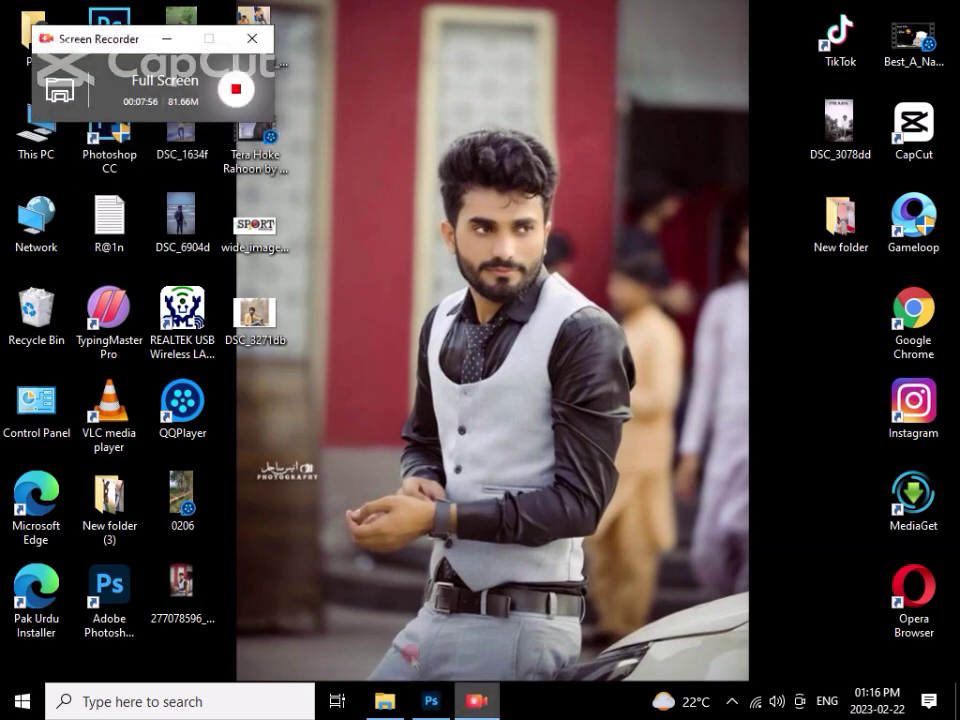